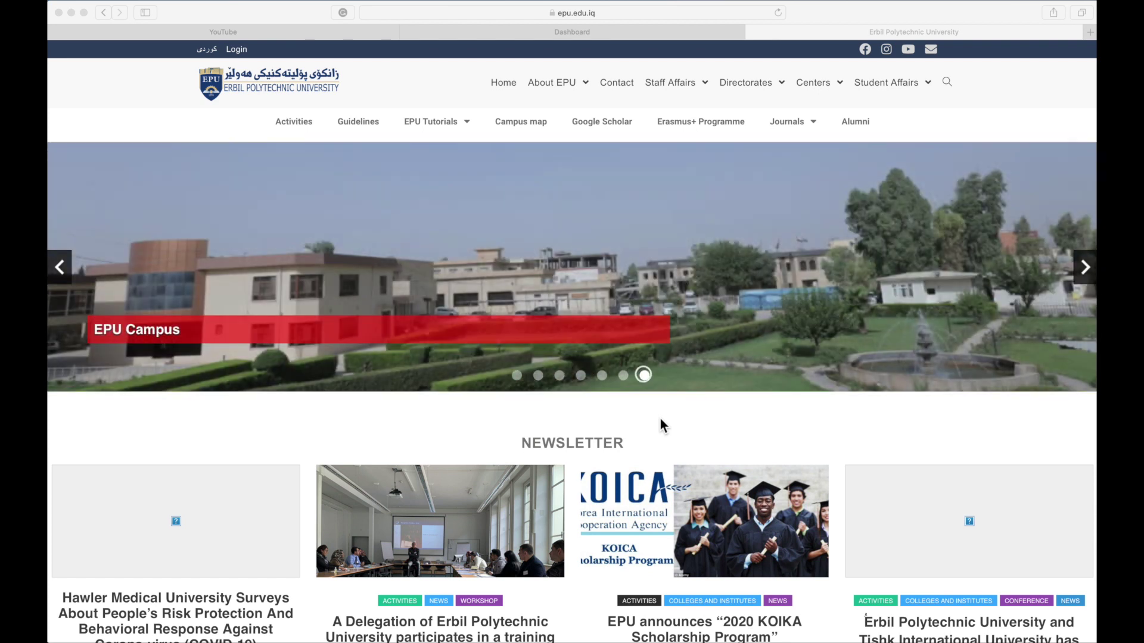
Sign in to the EPU university Gmail account and dismiss the Google Meet popup
left_click(264, 52)
left_click(245, 52)
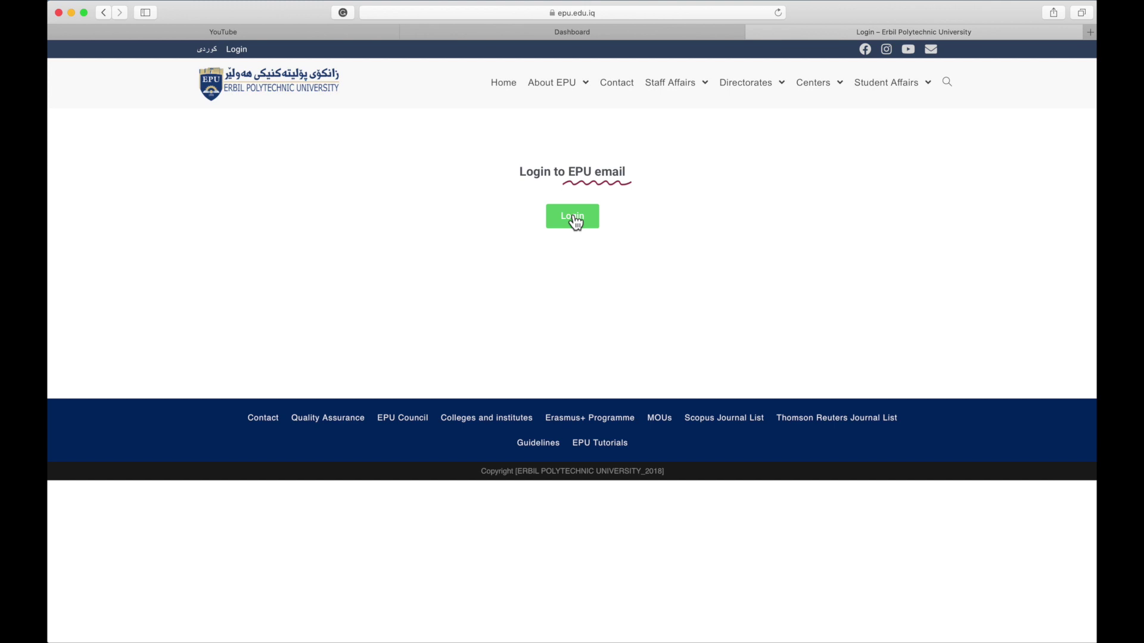
left_click(576, 223)
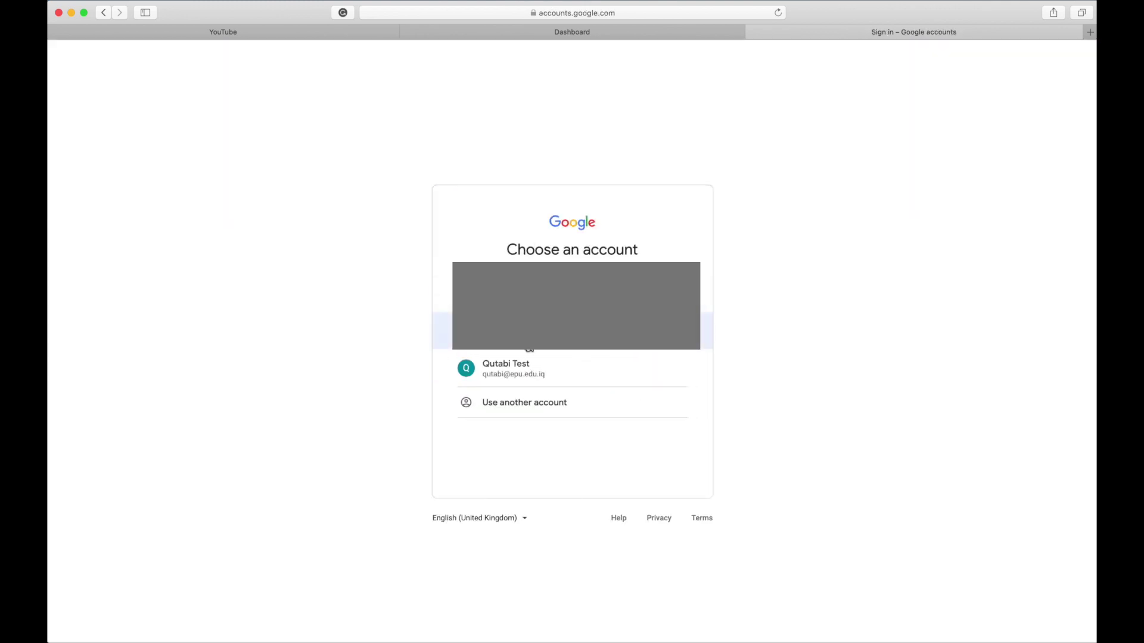
left_click(558, 378)
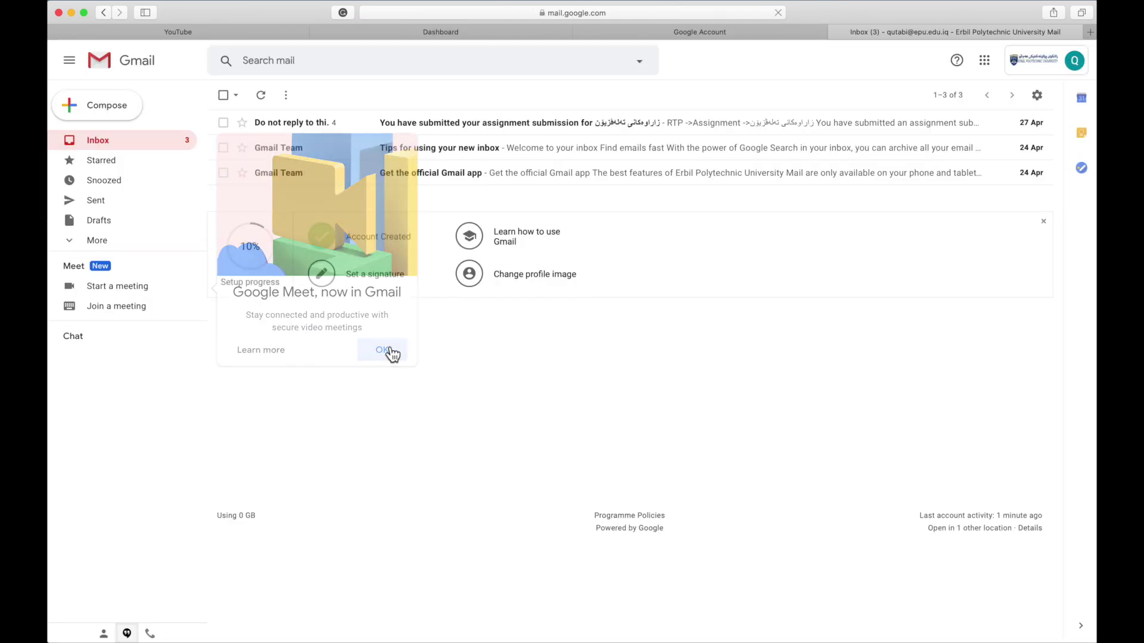
left_click(390, 351)
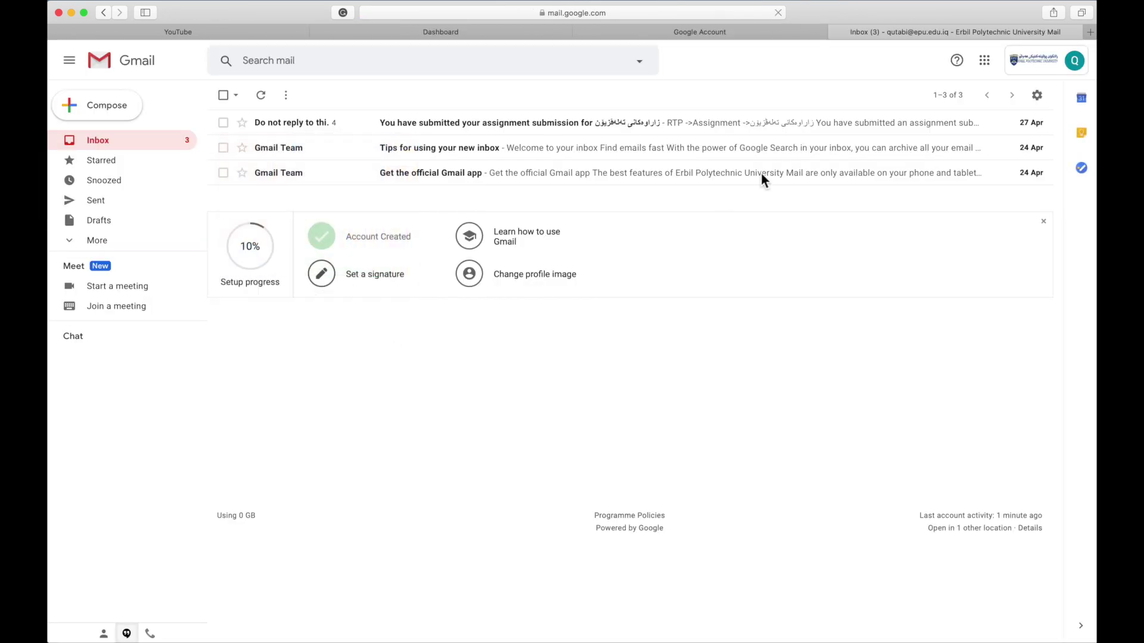
Launch YouTube in a new tab from the Google apps grid
left_click(984, 60)
scroll(977, 256, "down", 5)
left_click(266, 37)
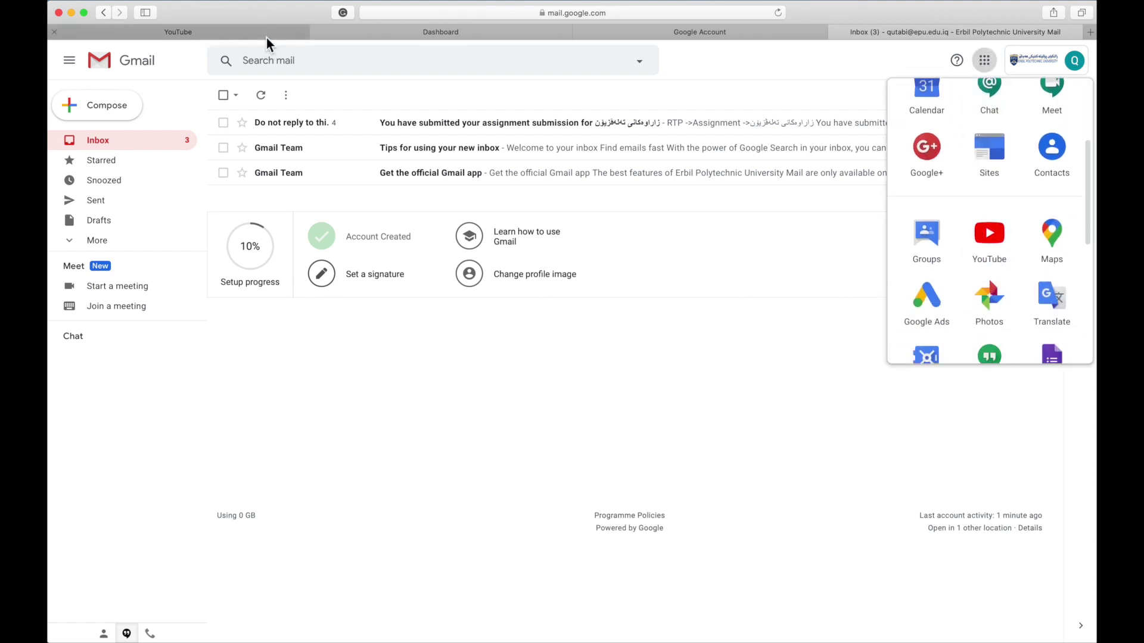
left_click(927, 33)
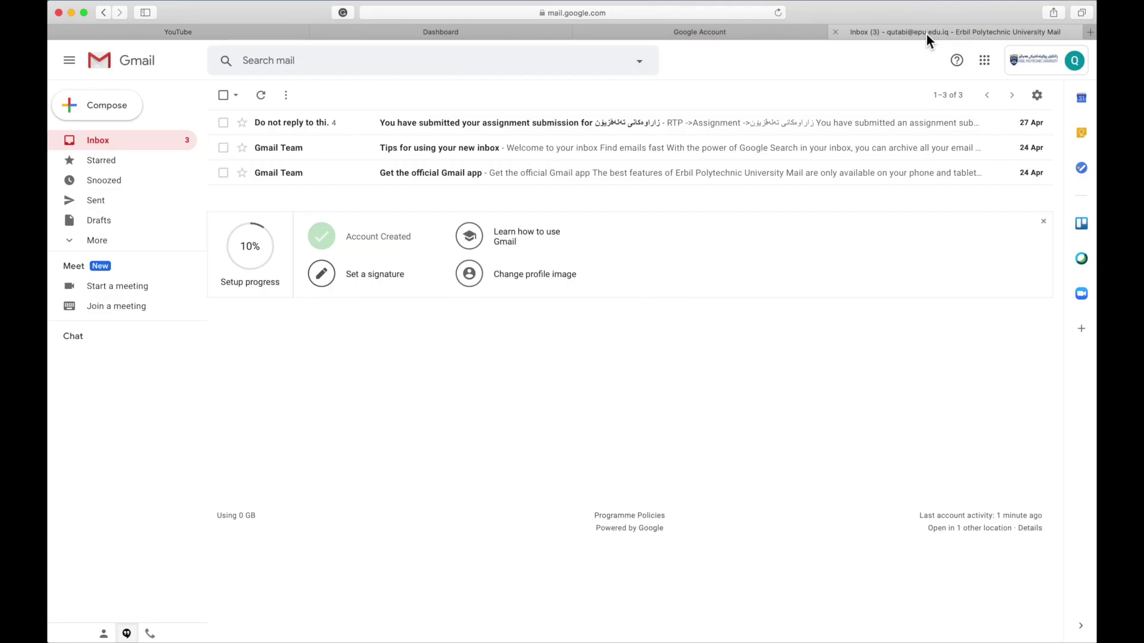
left_click(986, 62)
scroll(982, 272, "down", 1)
scroll(982, 271, "down", 2)
left_click(985, 282)
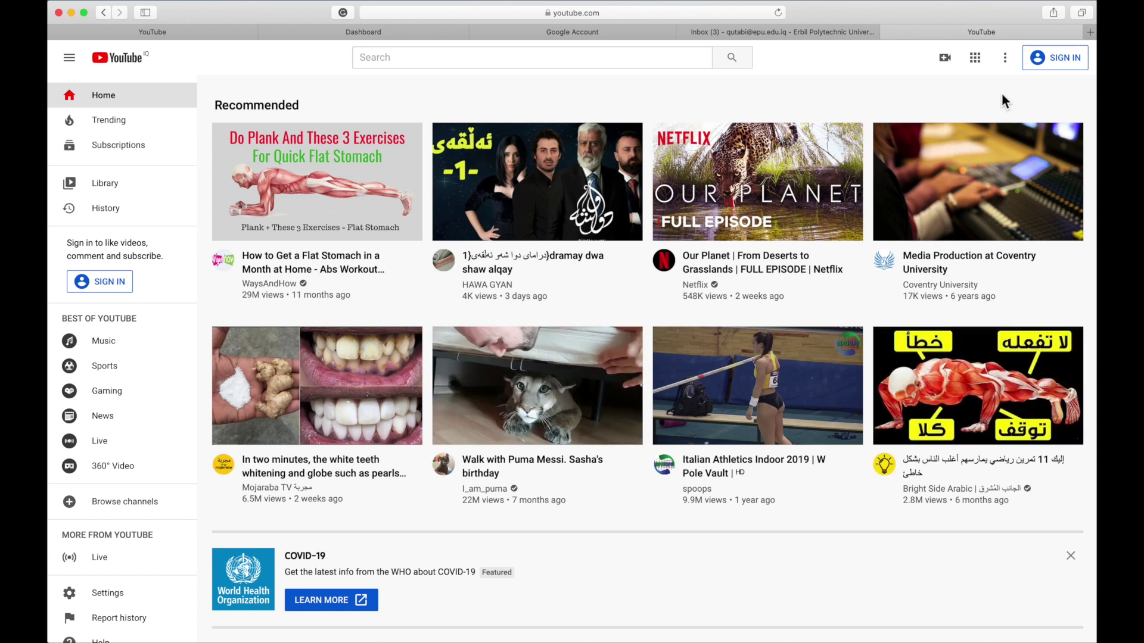
Sign in to YouTube with the university Google account and open the profile menu
left_click(1043, 59)
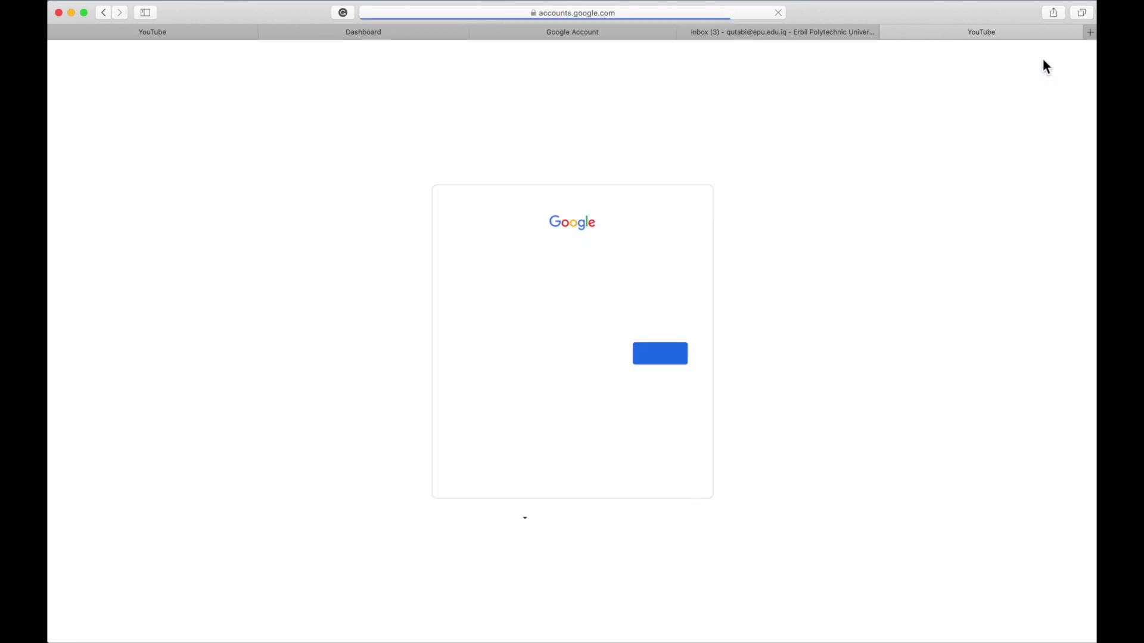
left_click(535, 372)
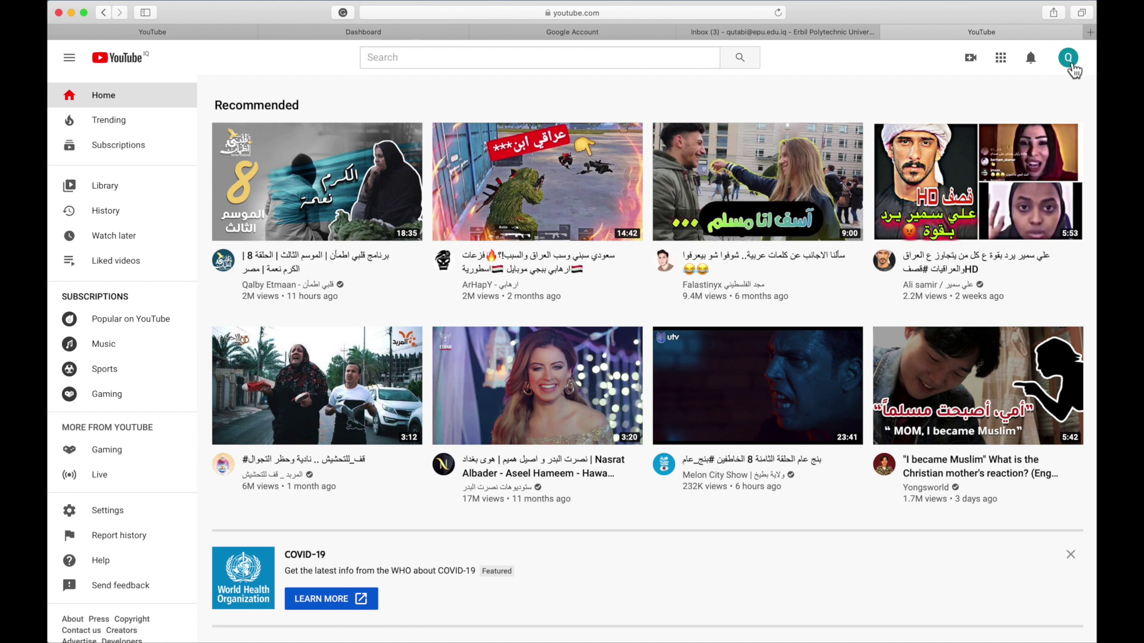
left_click(1068, 58)
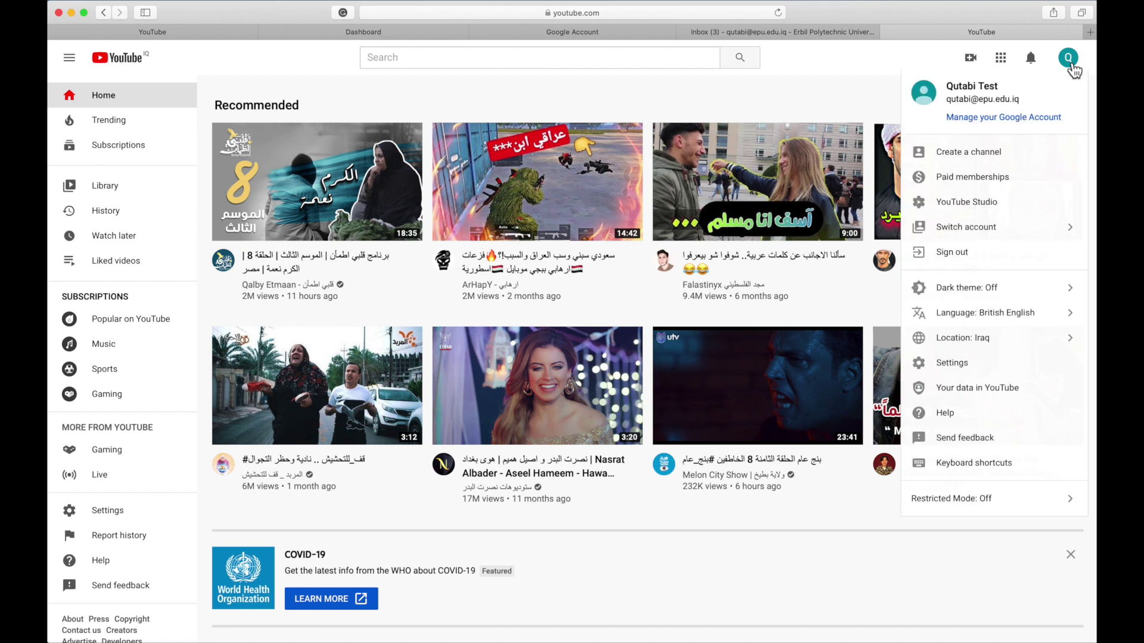
left_click(1069, 59)
left_click(1069, 59)
Create a YouTube channel using the account's own name, then return to the YouTube home page
left_click(987, 156)
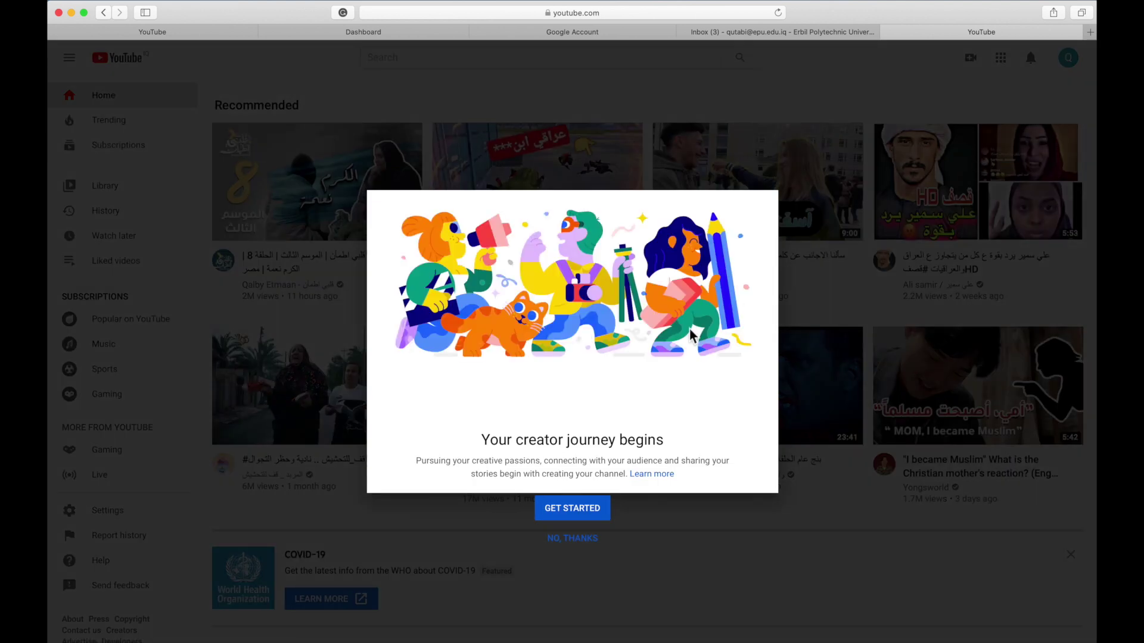
left_click(571, 510)
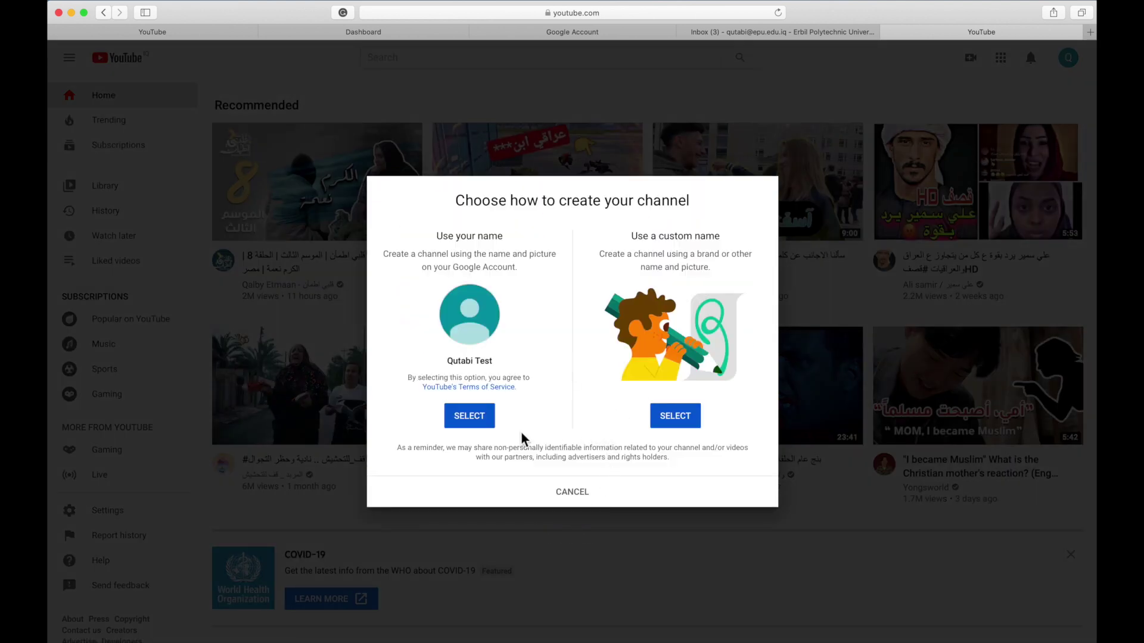
left_click(470, 419)
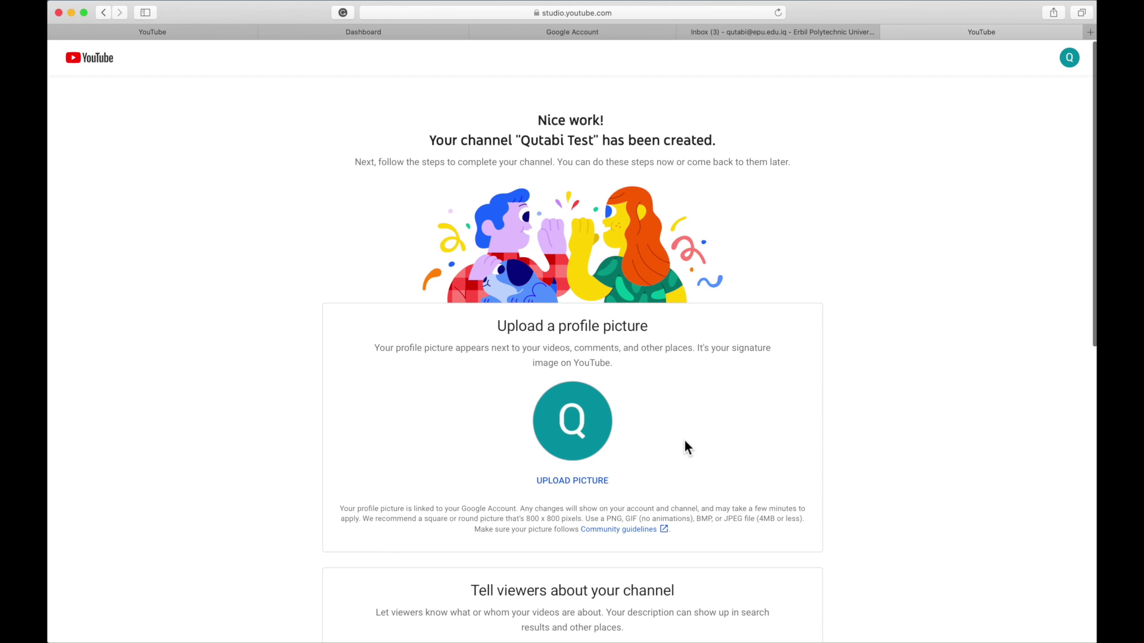
scroll(685, 447, "down", 1)
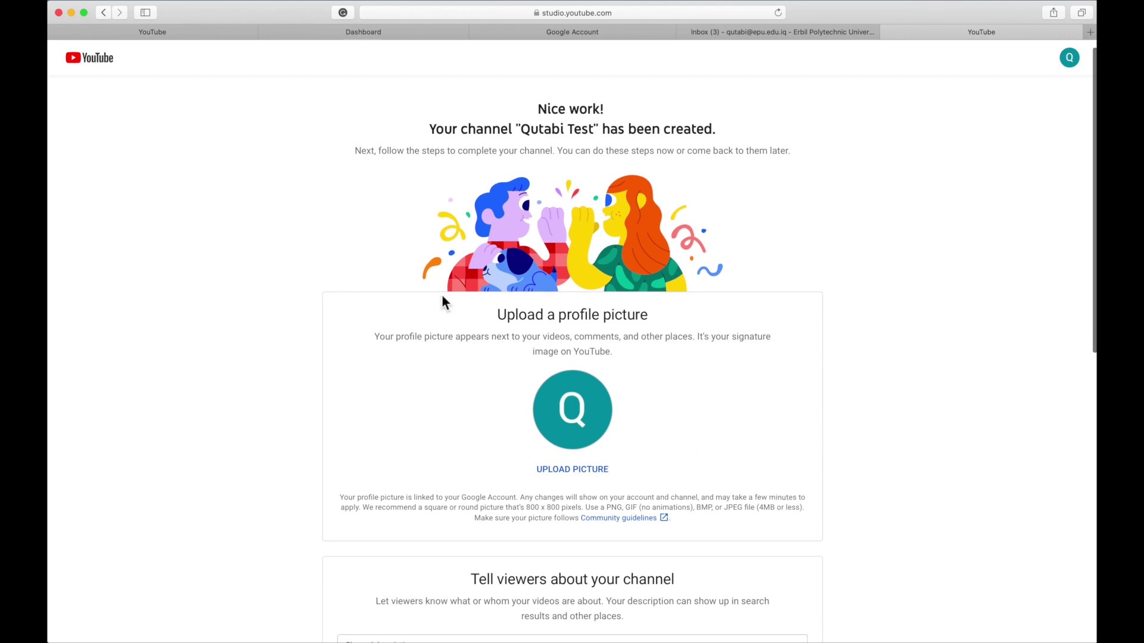
left_click(81, 62)
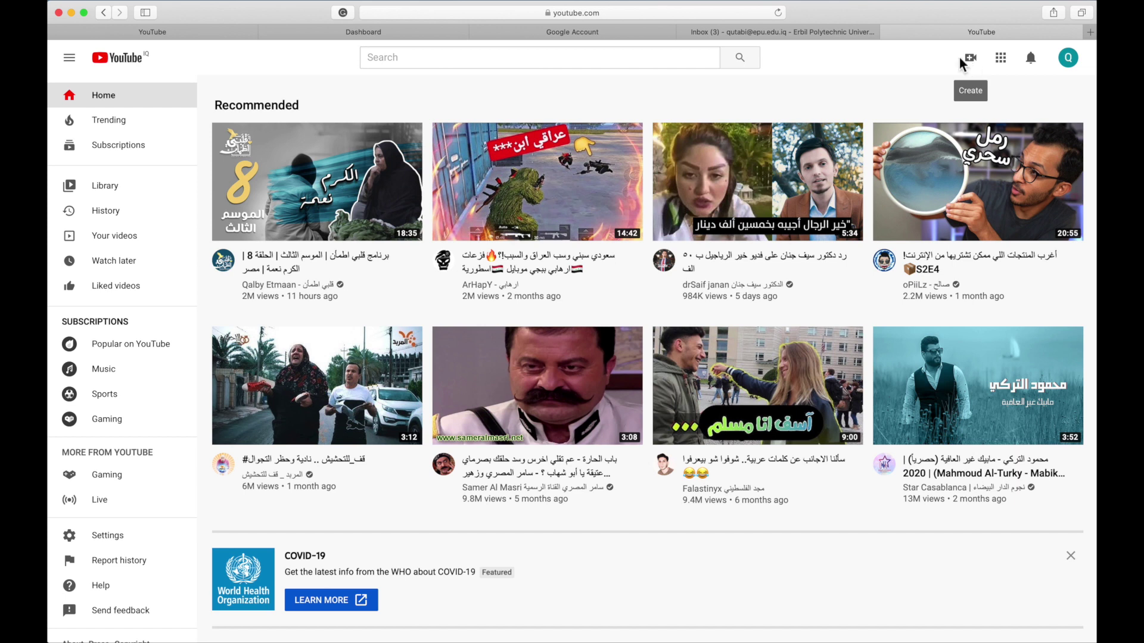
Find zoom_0.mp4 in Documents > Zoom > third-year lecture folder, then bring Safari back
left_click(71, 12)
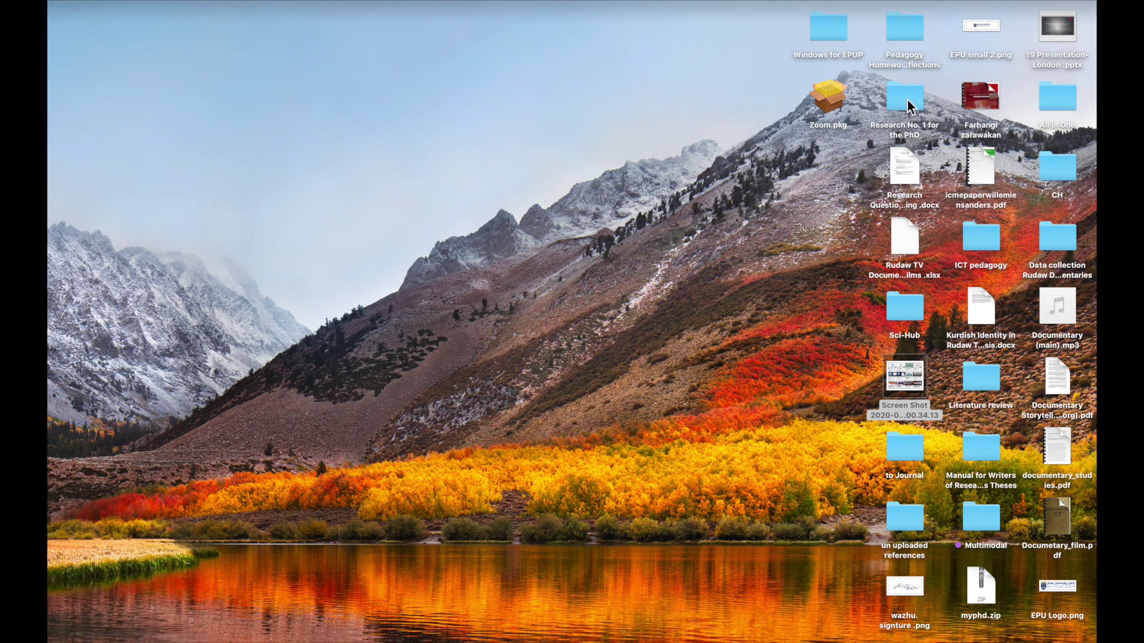
double_click(829, 28)
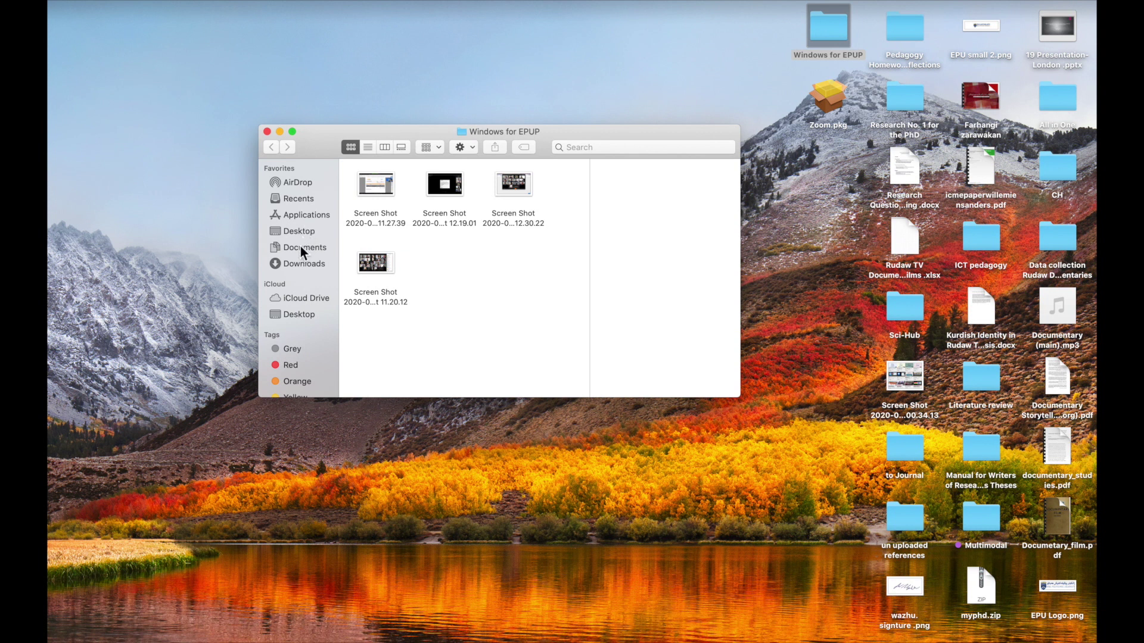
left_click(302, 245)
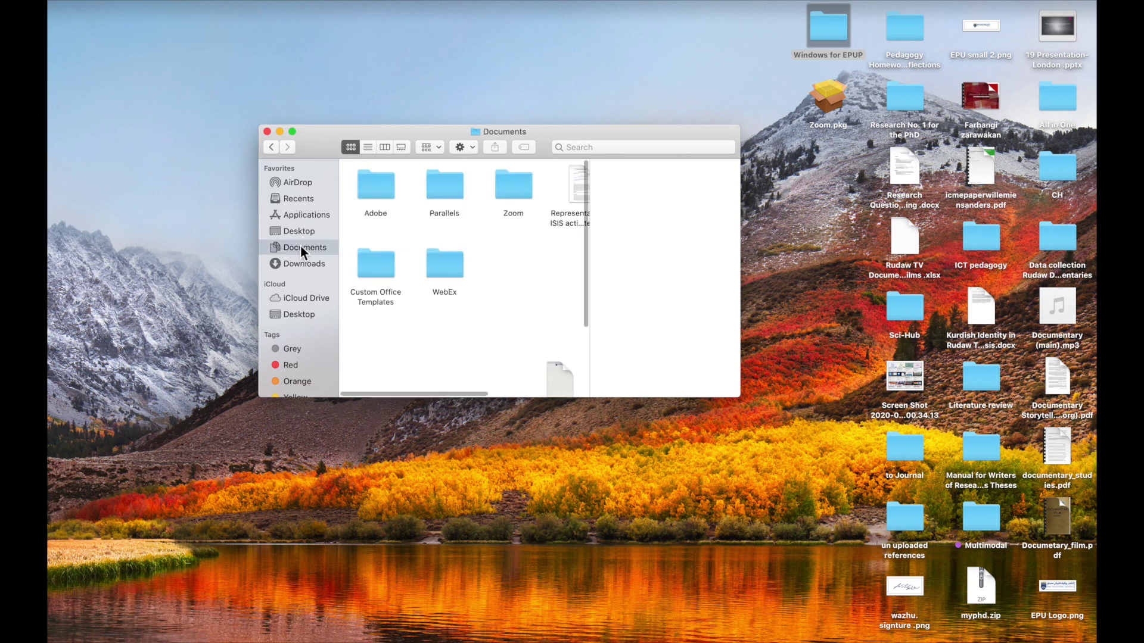
double_click(514, 191)
double_click(395, 195)
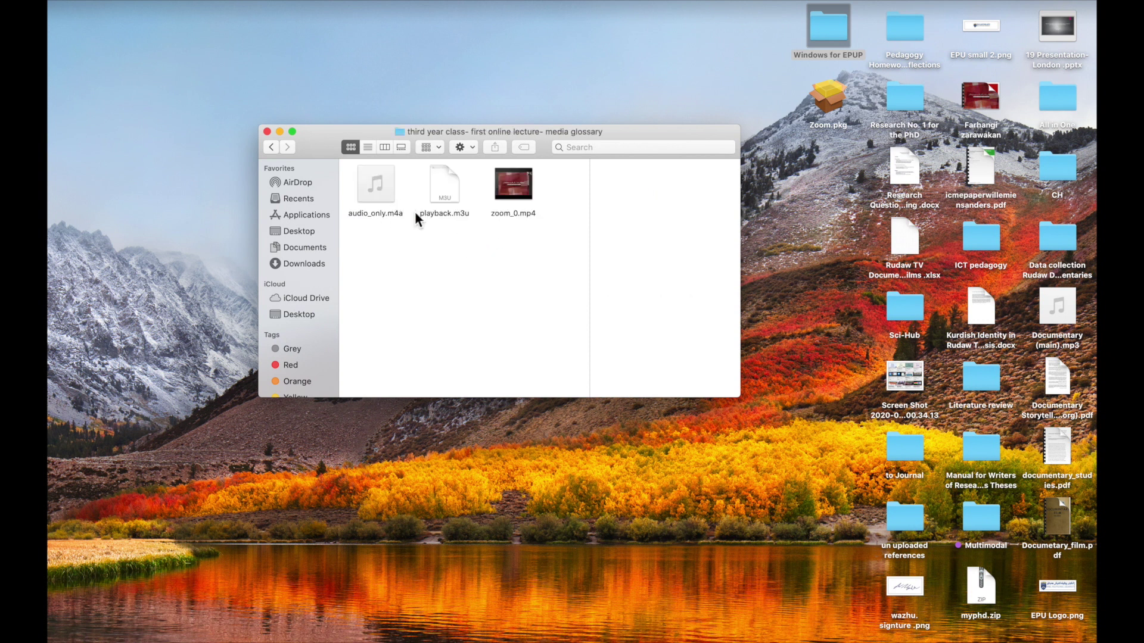
left_click(528, 194)
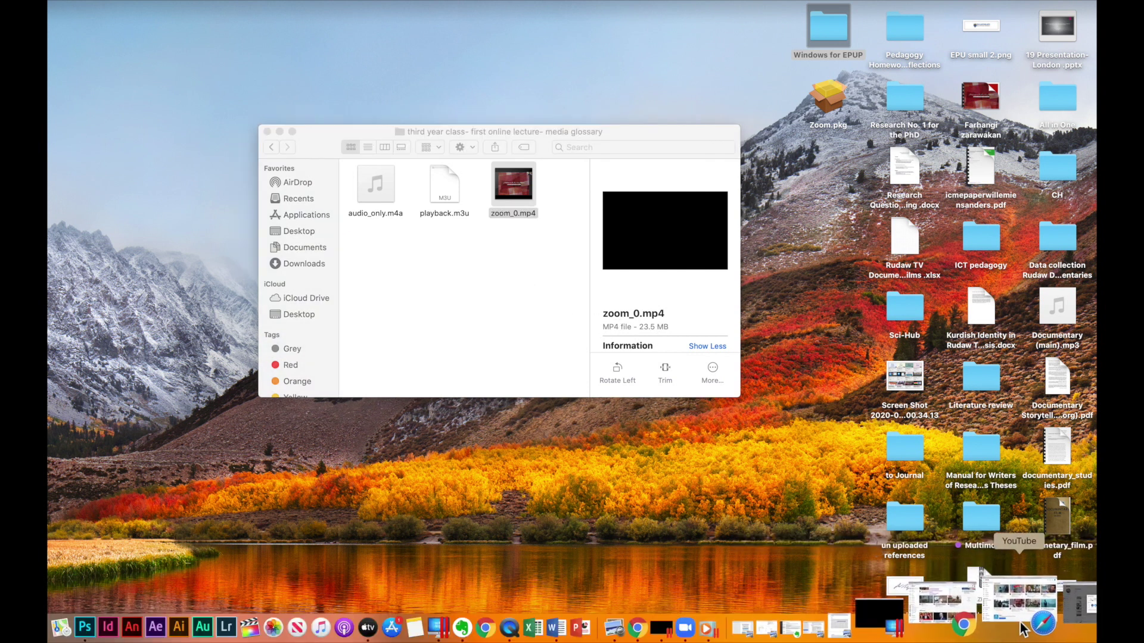
left_click(1031, 626)
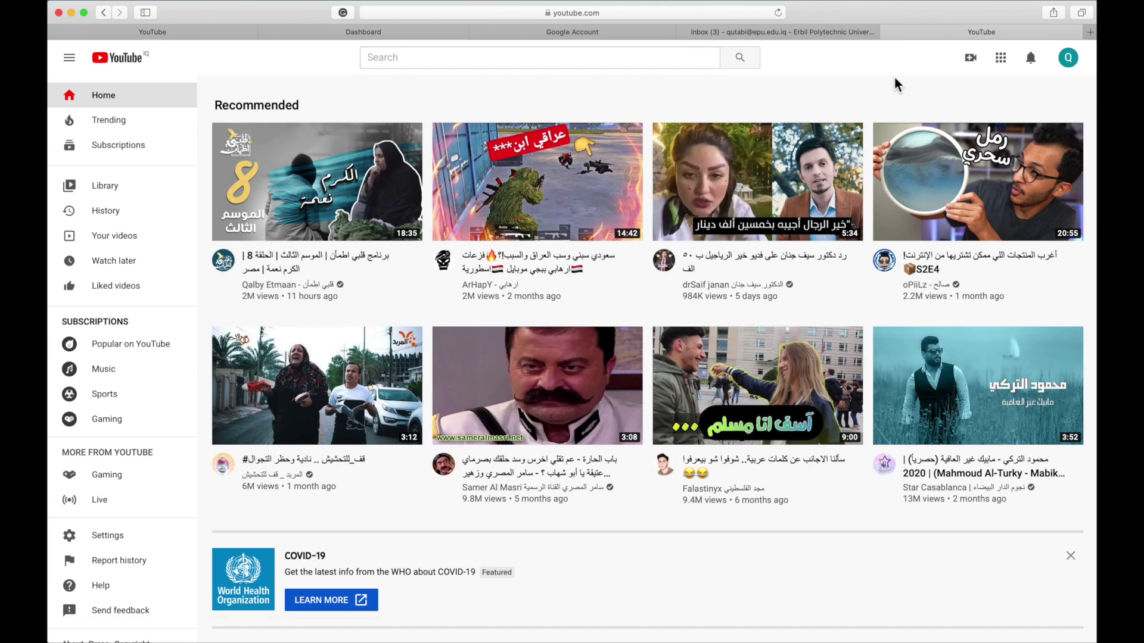
Upload zoom_0.mp4 from the Zoom lecture folder through Create > Upload video
left_click(969, 70)
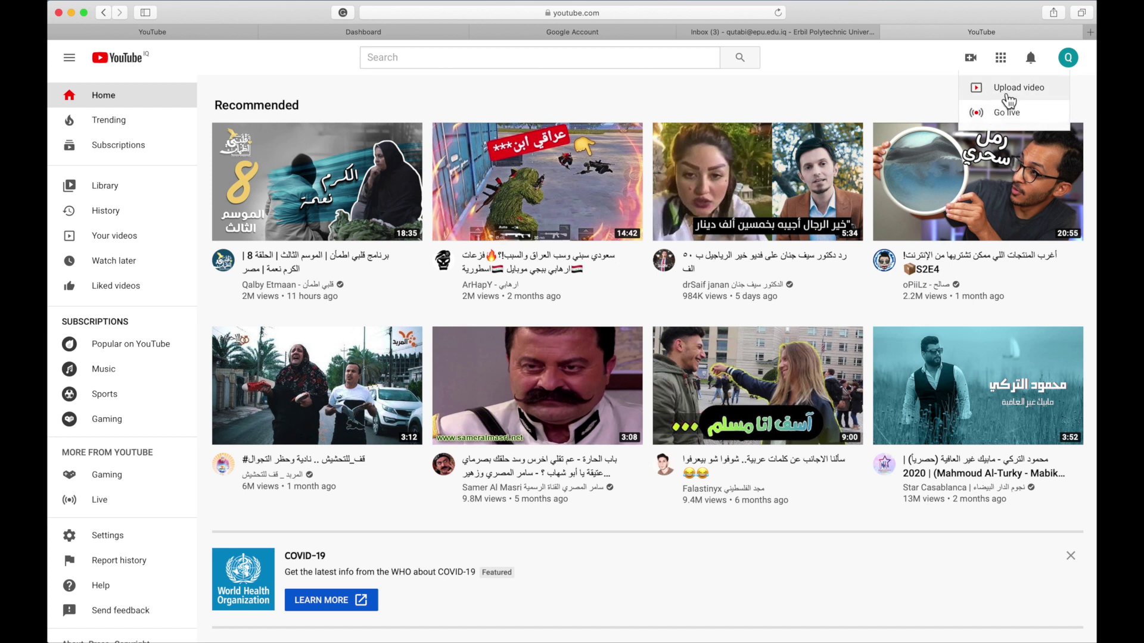
left_click(1004, 91)
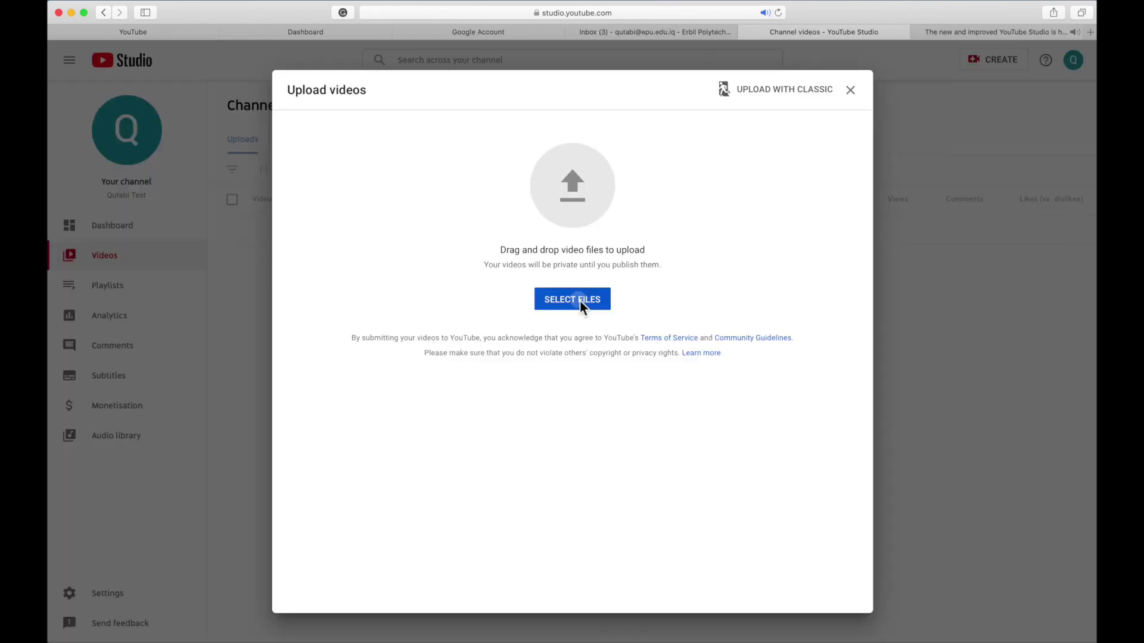
left_click(580, 300)
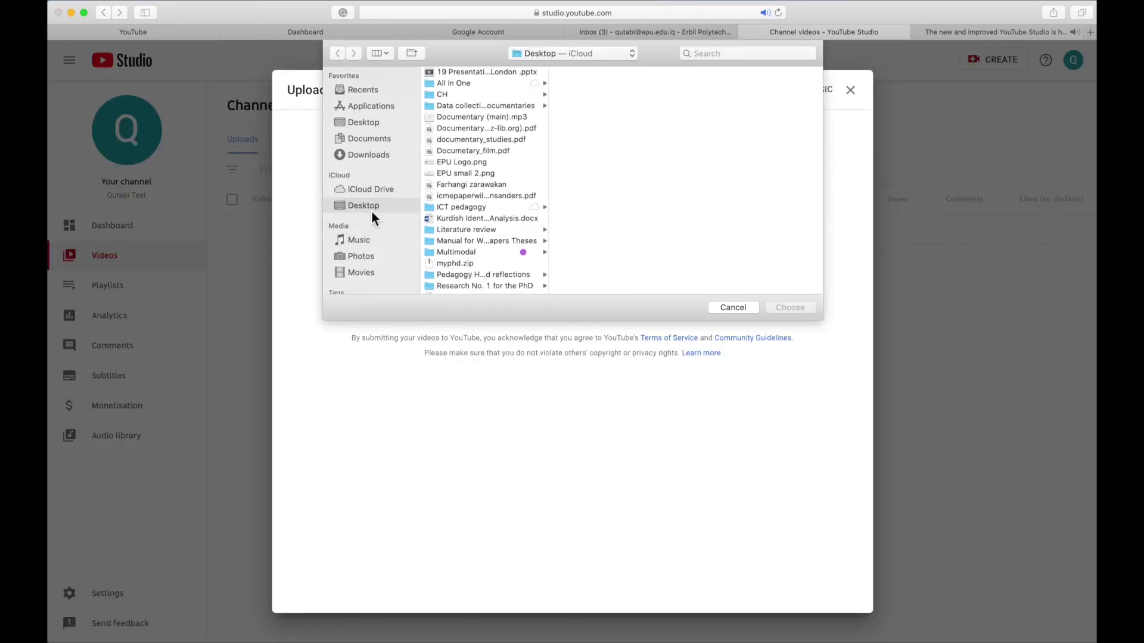
left_click(369, 138)
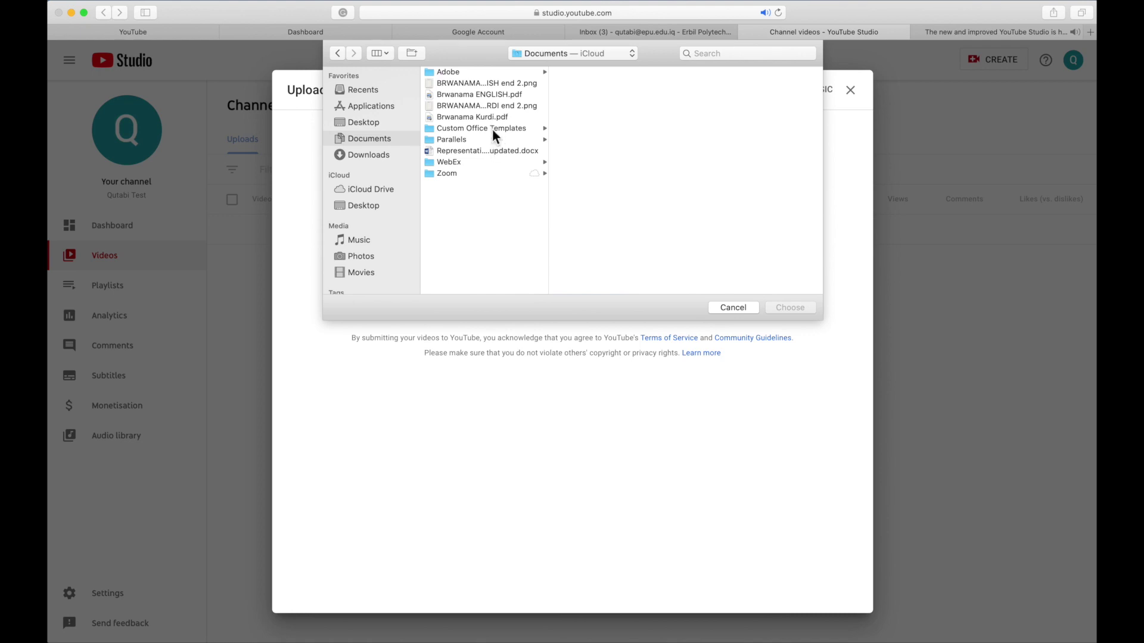
left_click(471, 174)
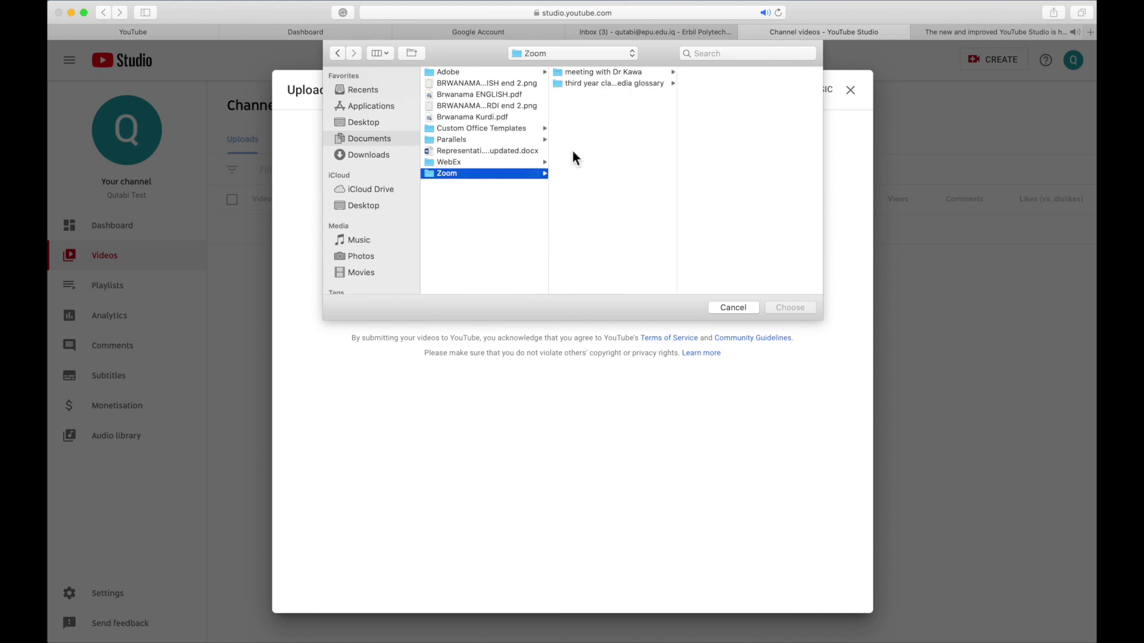
left_click(599, 86)
left_click(713, 96)
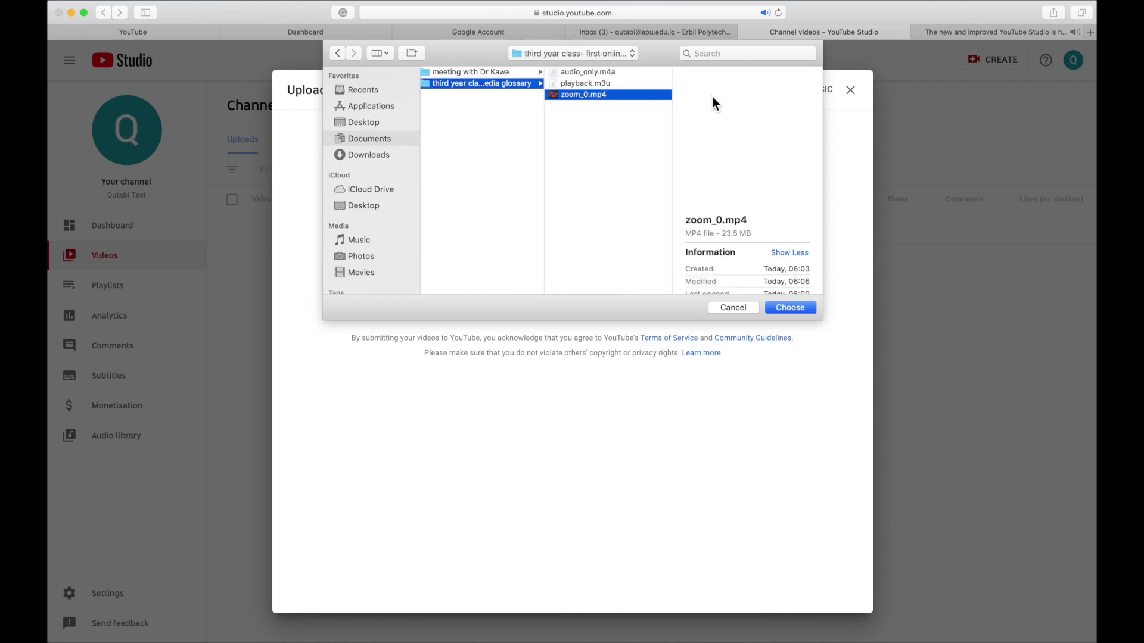
left_click(788, 307)
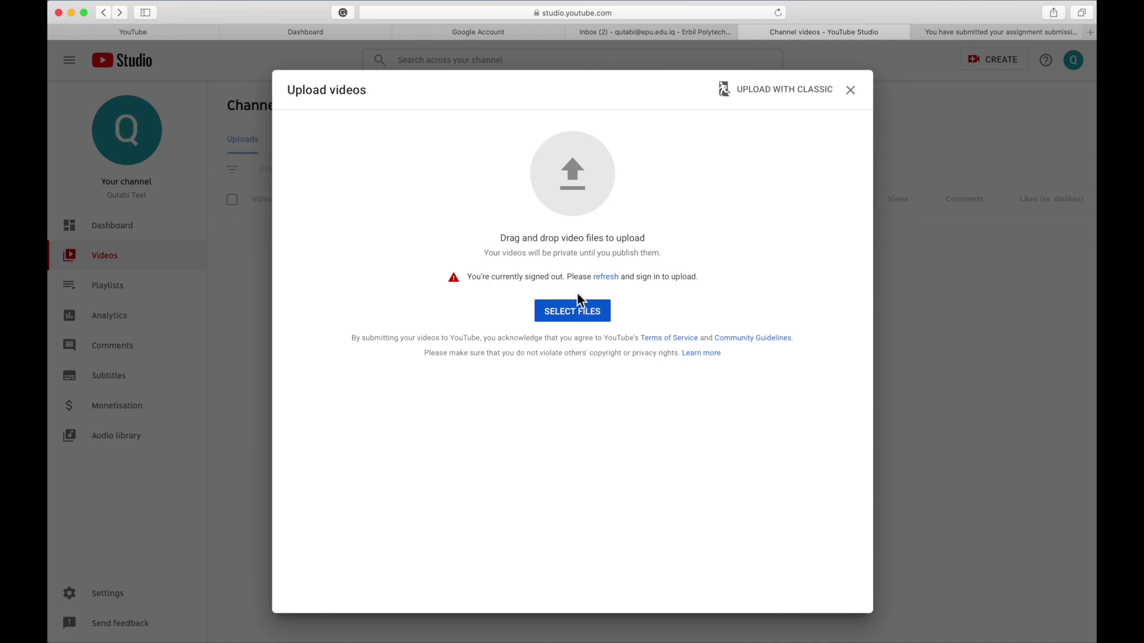
Reload the uploader and select zoom_0.mp4 for upload again
left_click(617, 279)
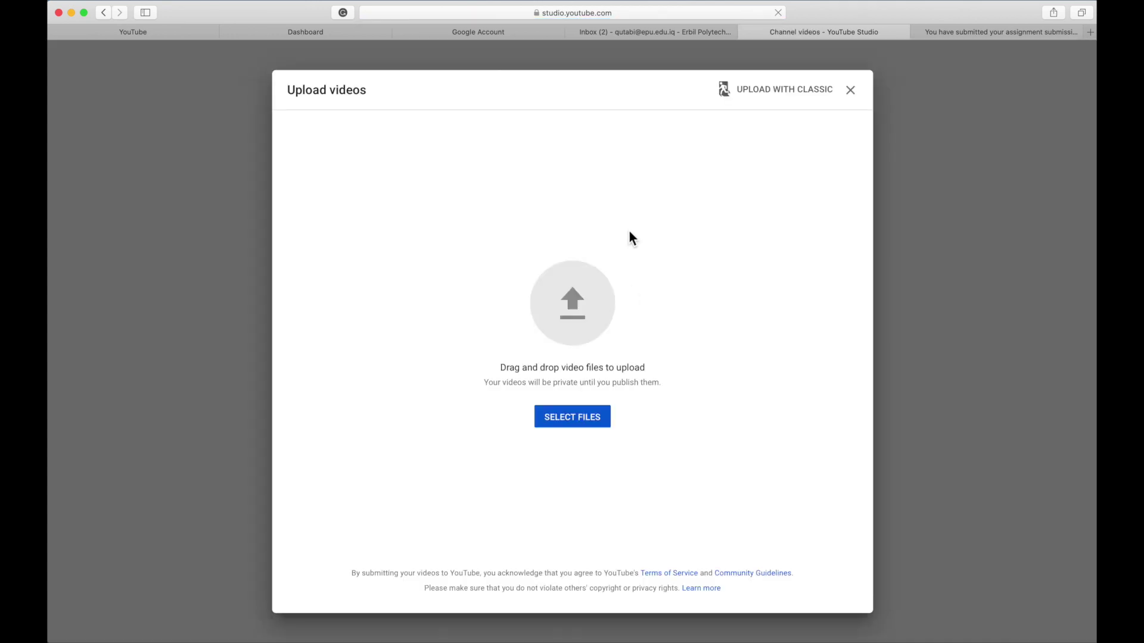
left_click(576, 298)
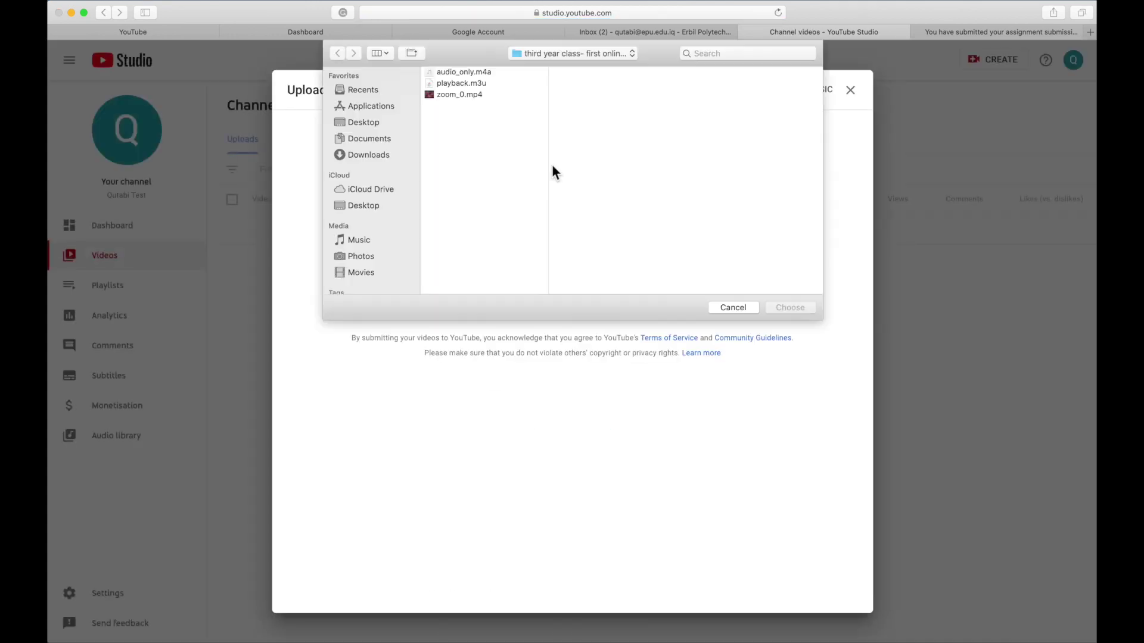
left_click(453, 96)
left_click(808, 312)
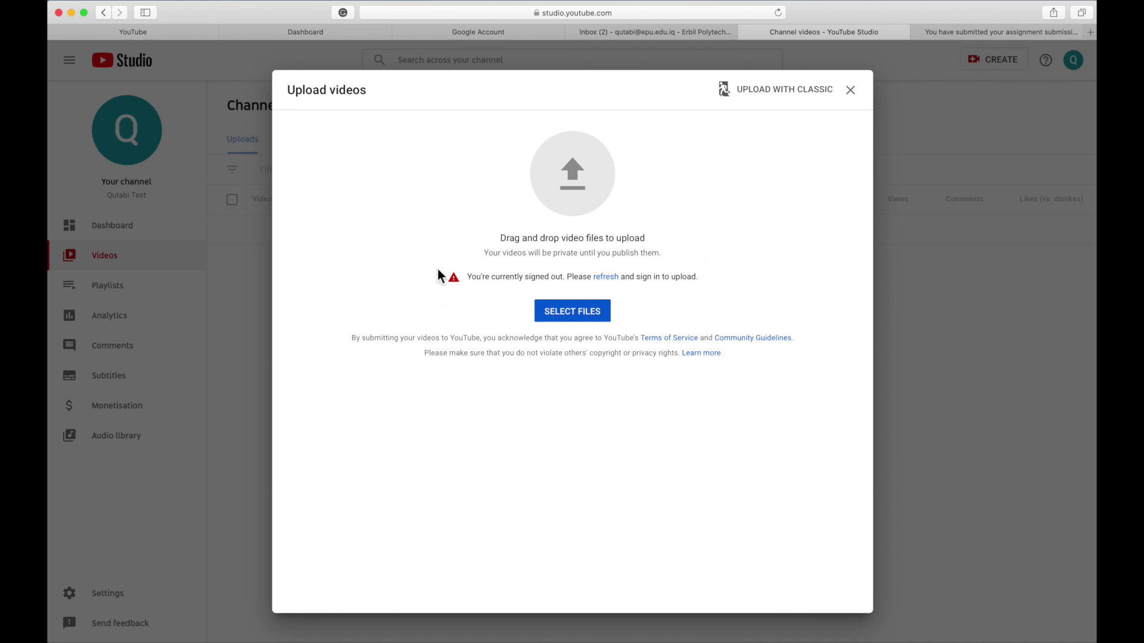
Switch to the classic legacy uploader, skipping the feedback prompt
left_click(758, 101)
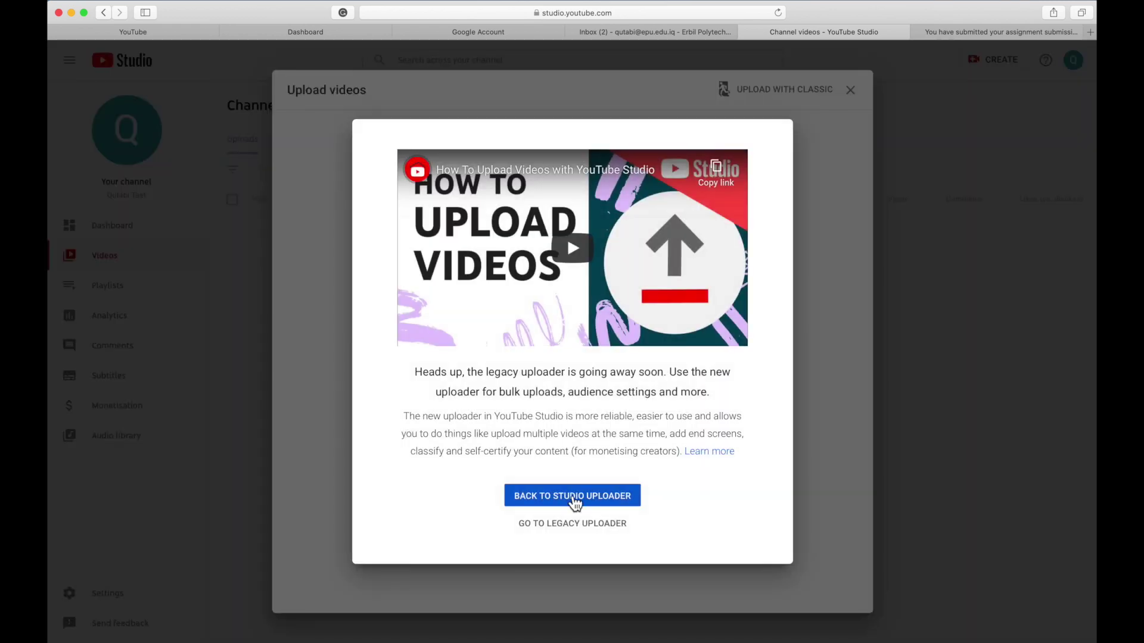
left_click(574, 524)
left_click(736, 497)
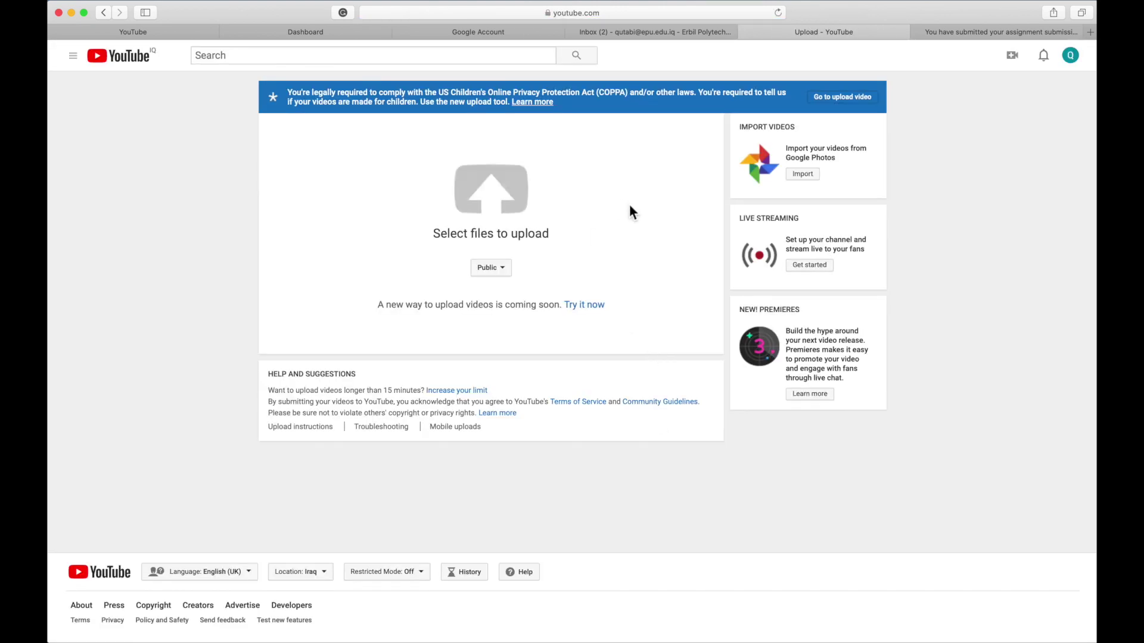
Upload zoom_0.mp4 through the classic uploader's file picker
left_click(502, 206)
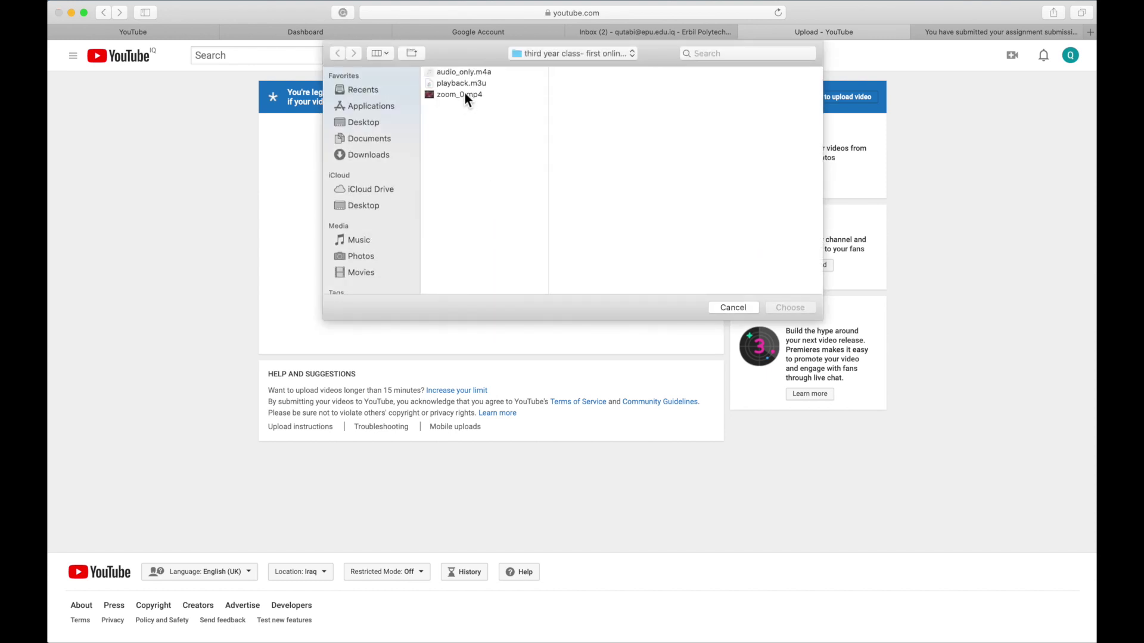
left_click(465, 96)
left_click(793, 307)
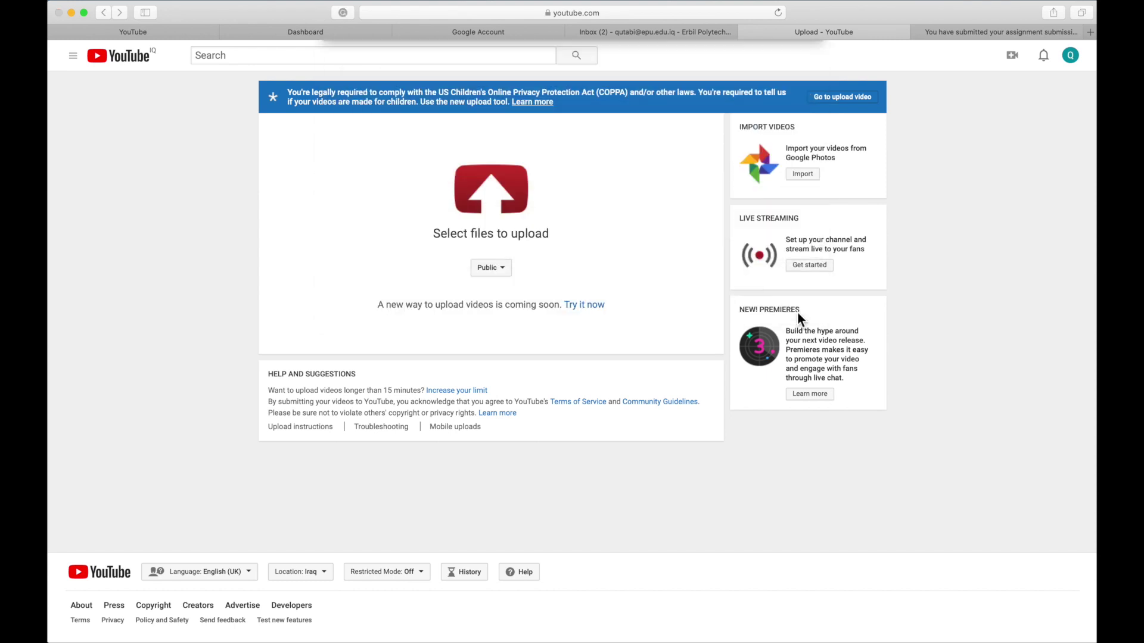
Delete the default 'zoom 0' title from the Title field
left_click(502, 215)
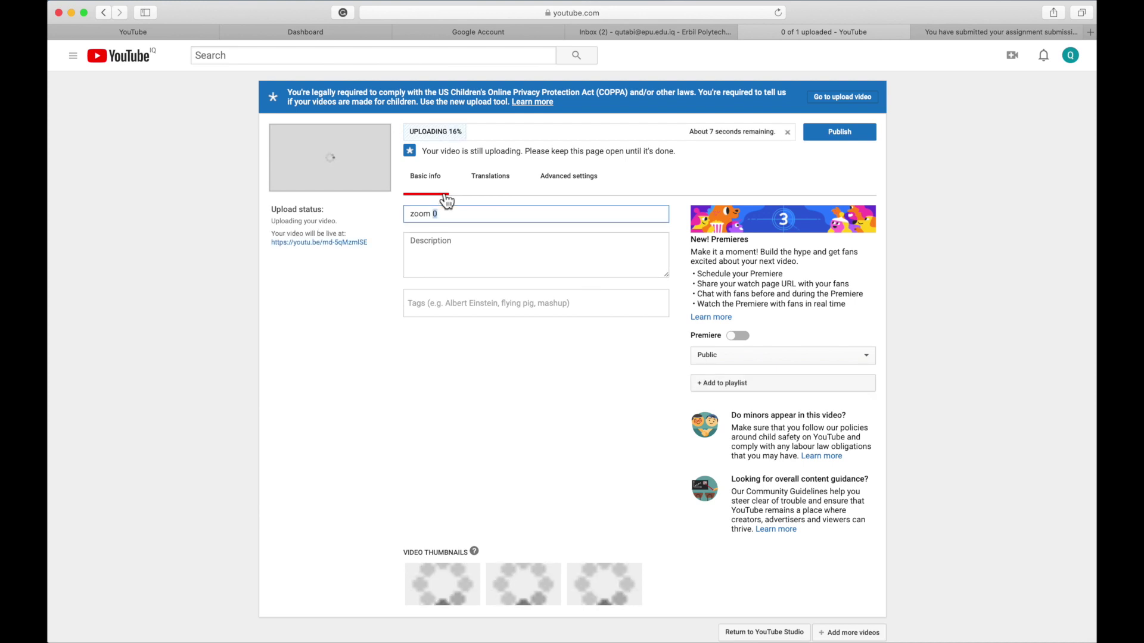
key("BackSpace")
key("BackSpace")
key("BackSpace")
key("BackSpace")
key("BackSpace")
key("BackSpace")
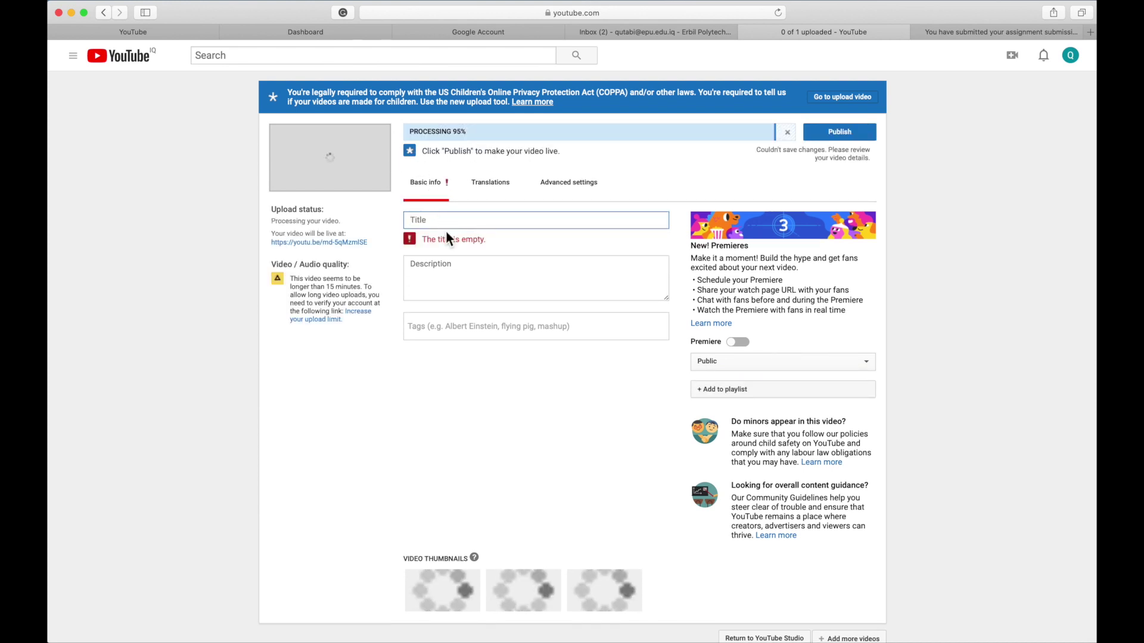
left_click(434, 229)
Title the lecture 'وانەی قۆناغی سێیەم- بەشی تەکنیکی میدیا- زاراوەکانی تەلەفز' and move to the description
type("وانەی قۆنا")
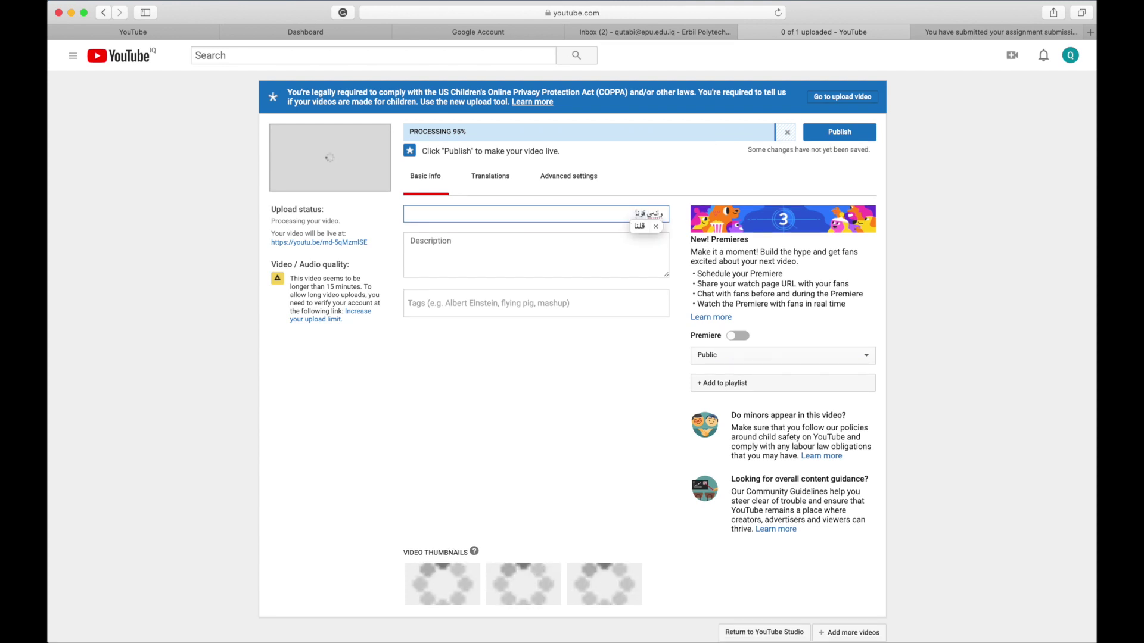
type("غی")
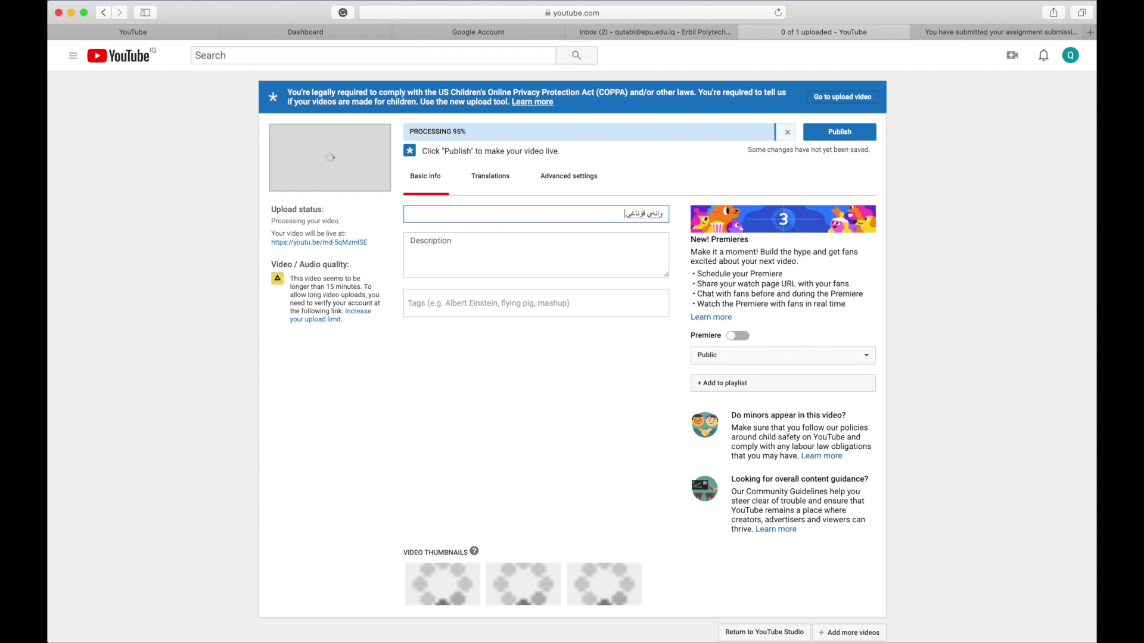
type(" سێیەم-")
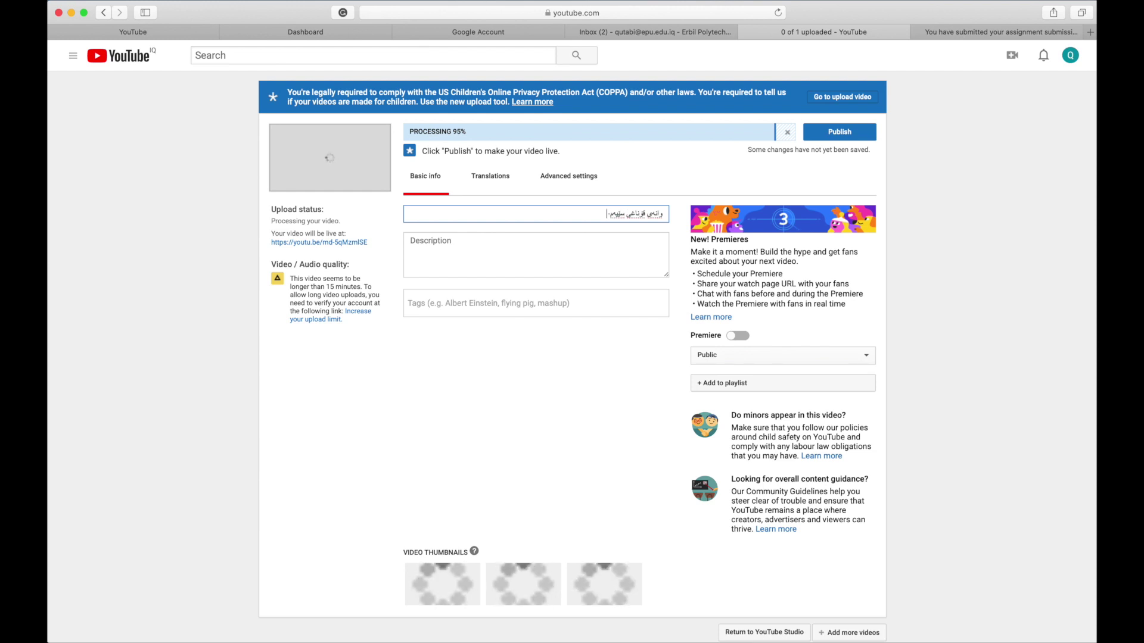
type(" بەشی تەکنیکی میدی")
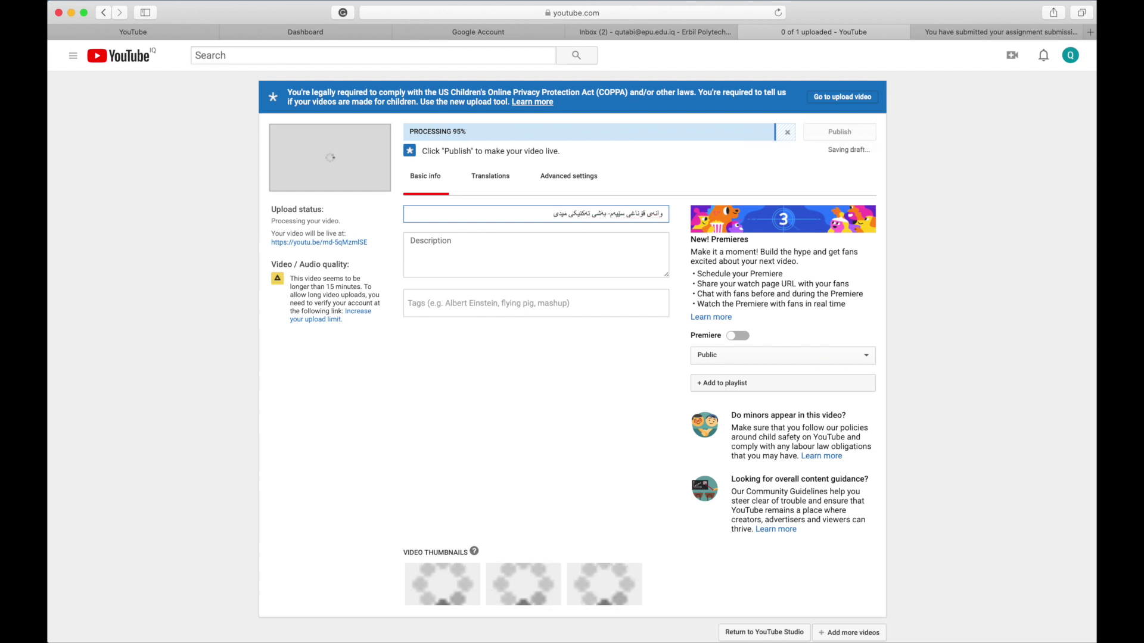
type("ا- زاراوەکانی تەلەفزیۆن")
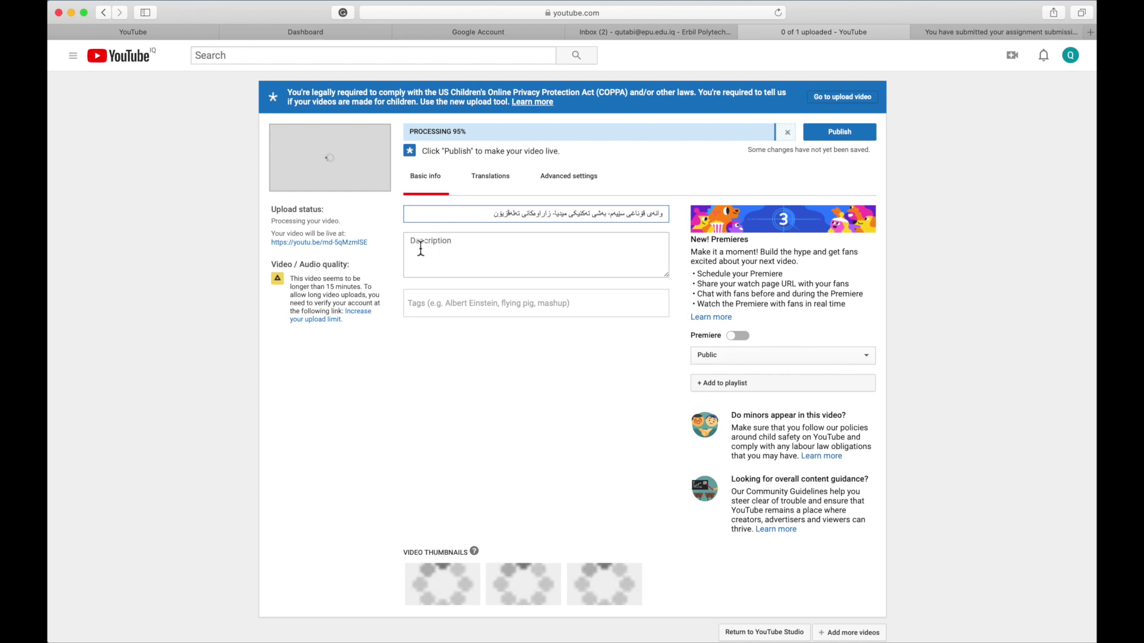
left_click(440, 253)
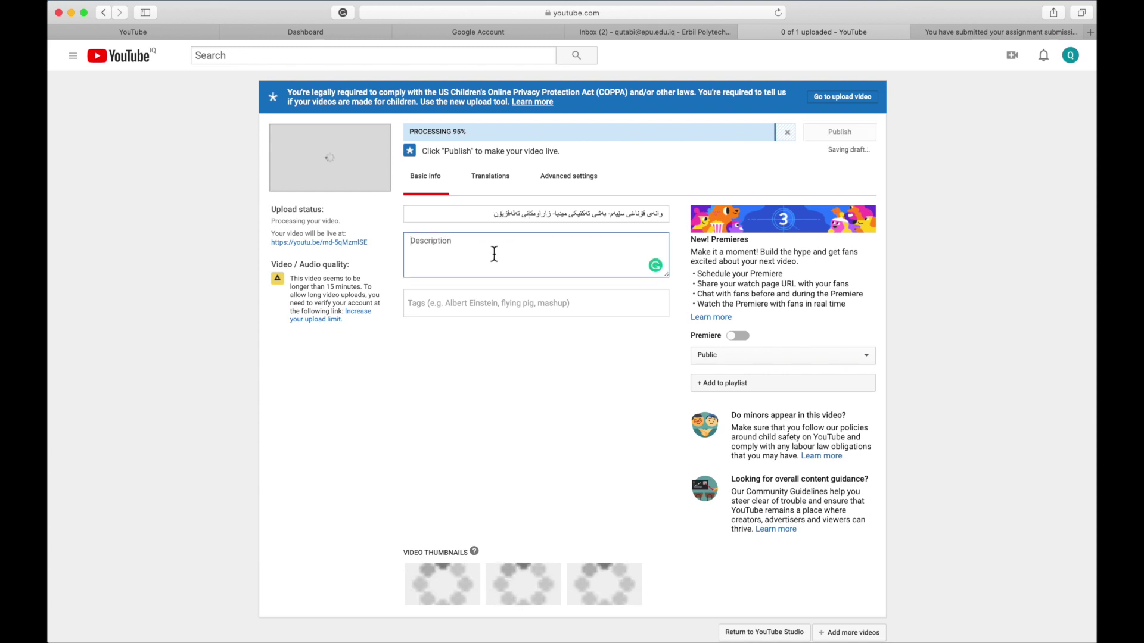
scroll(498, 278, "down", 1)
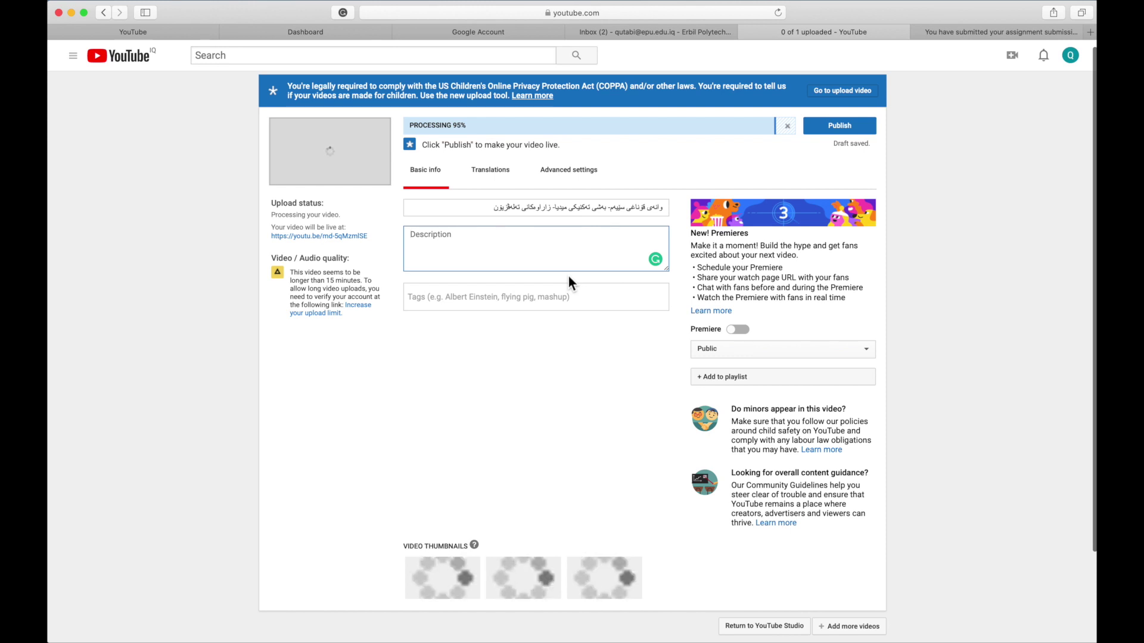
scroll(734, 354, "up", 1)
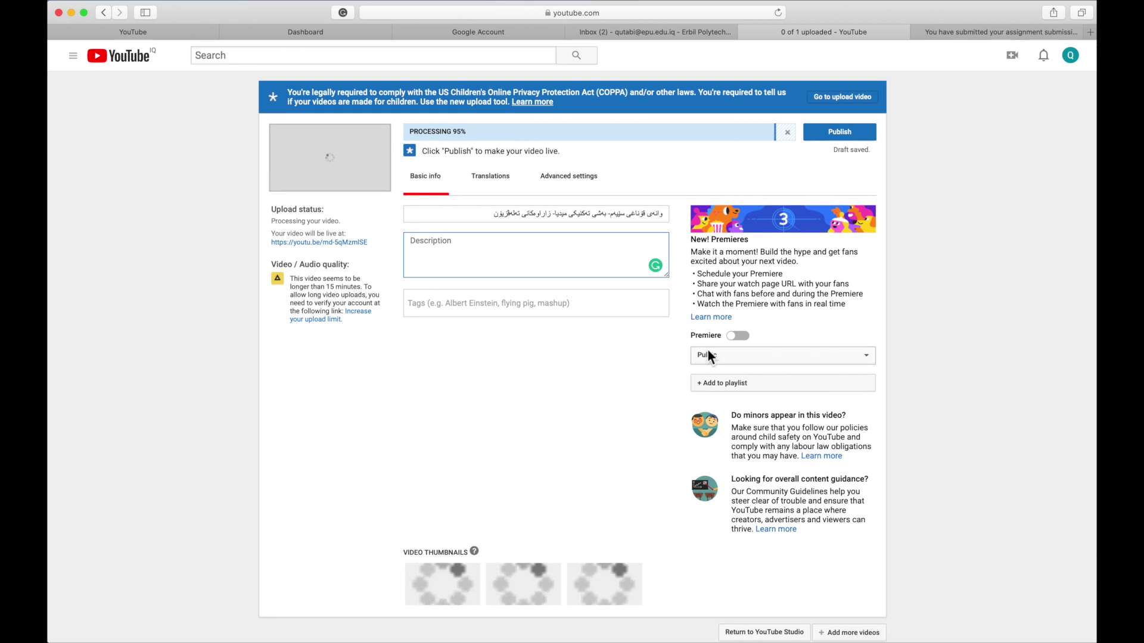
Change the video's visibility from Public to Unlisted
left_click(719, 355)
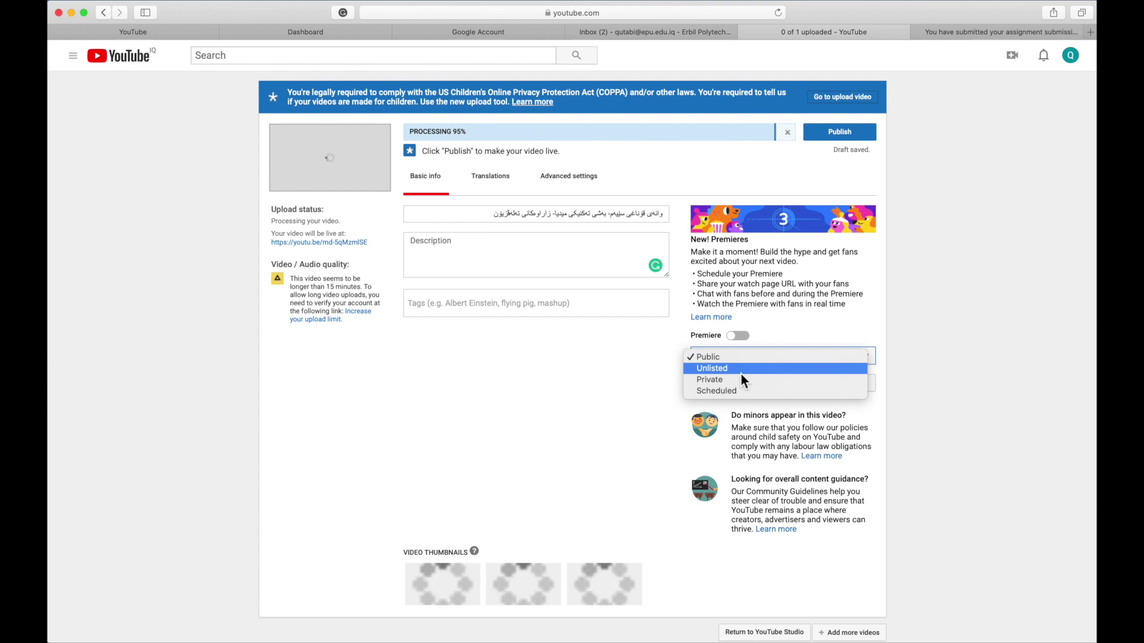
left_click(741, 373)
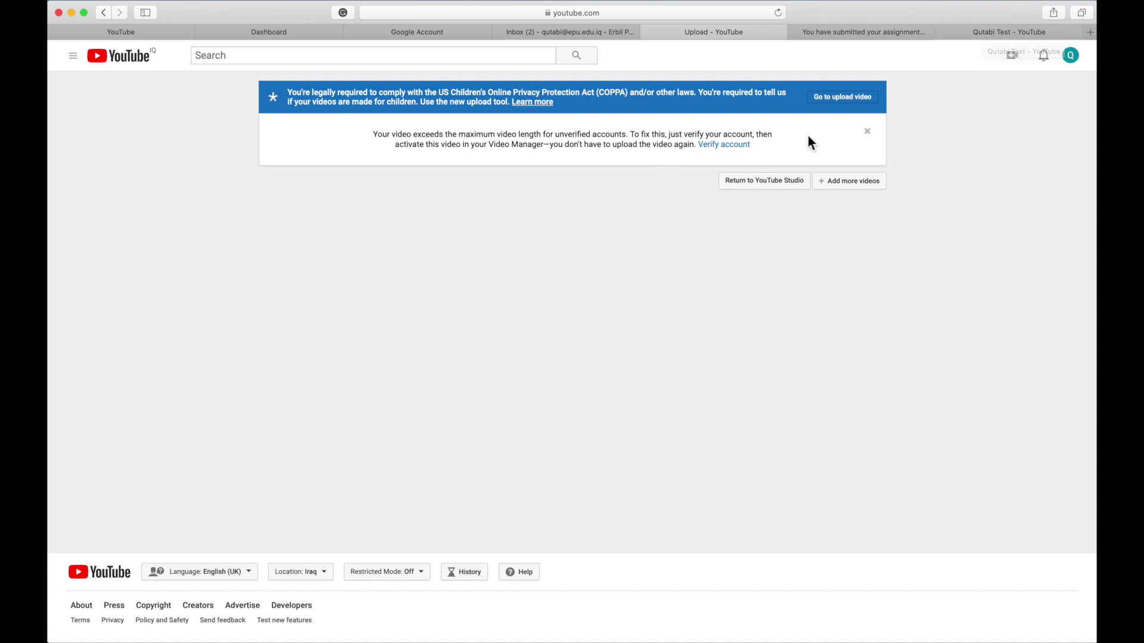
Verify the account by text message, entering the phone number and the received code
left_click(735, 149)
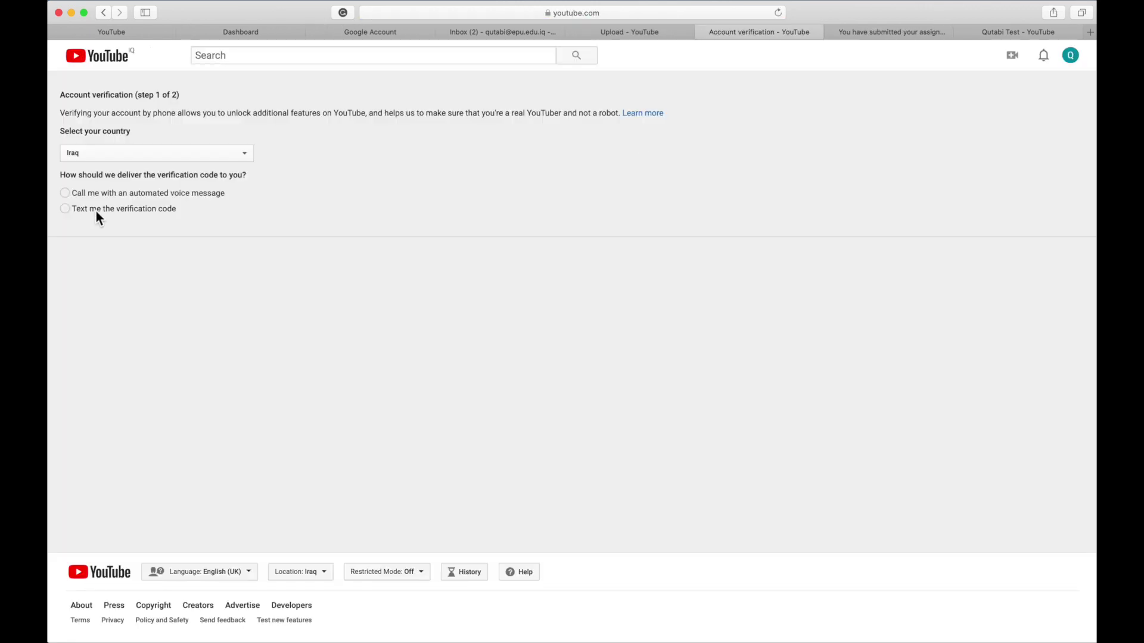
left_click(98, 212)
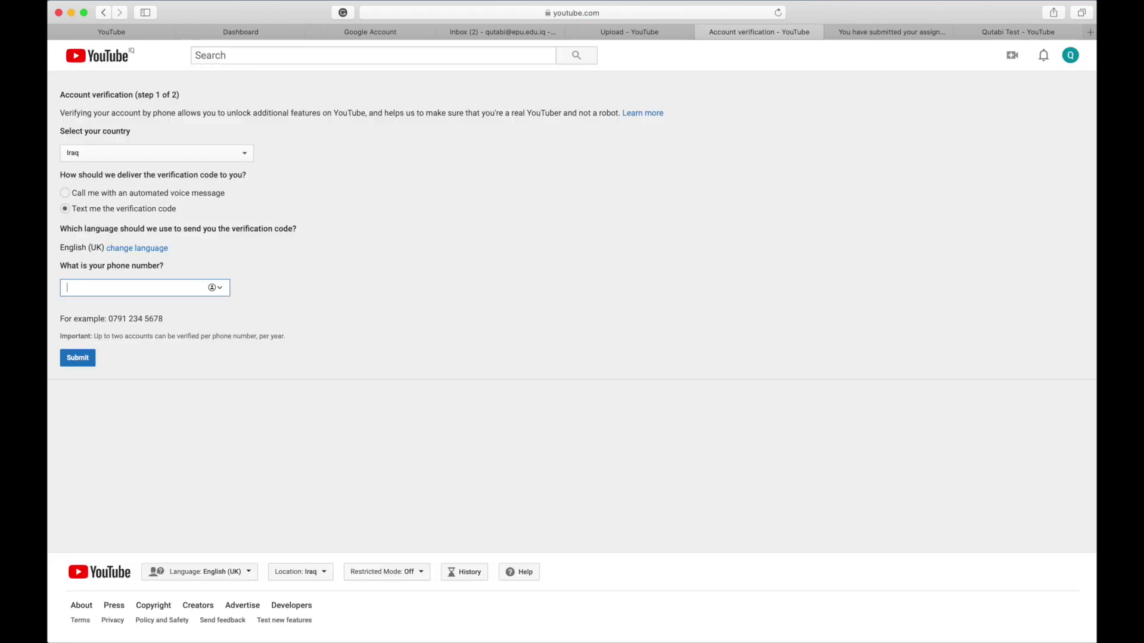
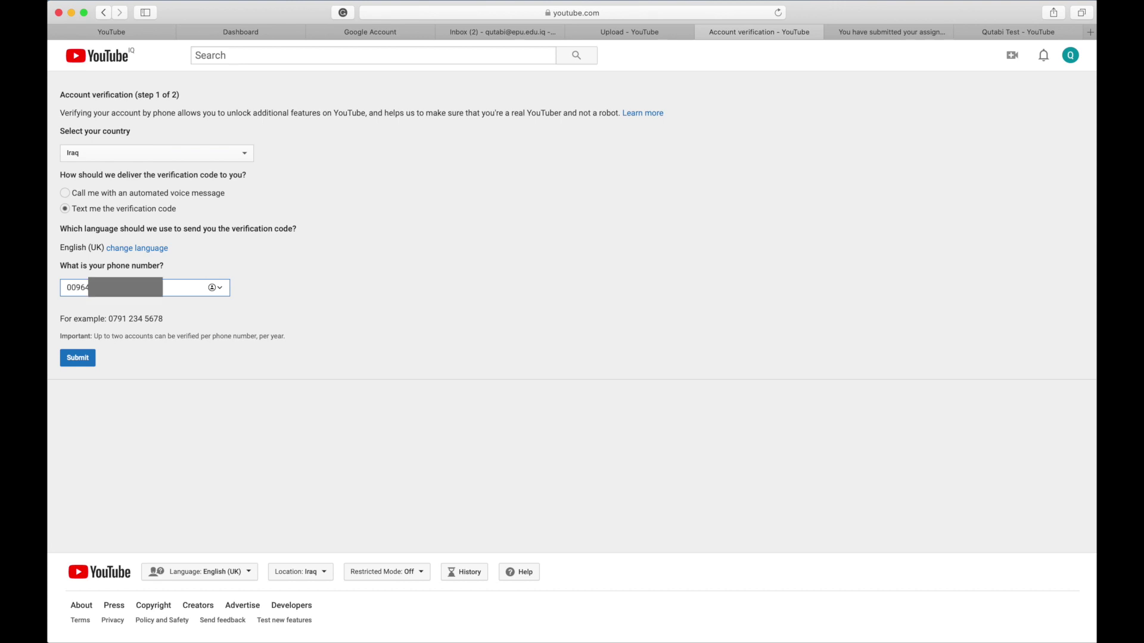
key("Return")
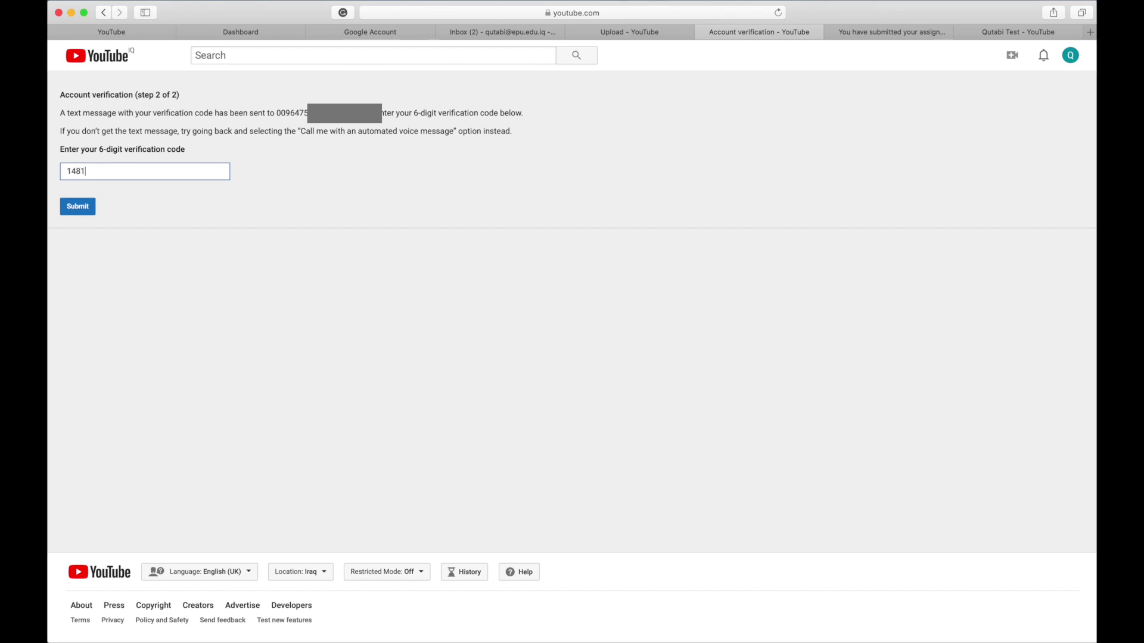
key("Return")
left_click(98, 149)
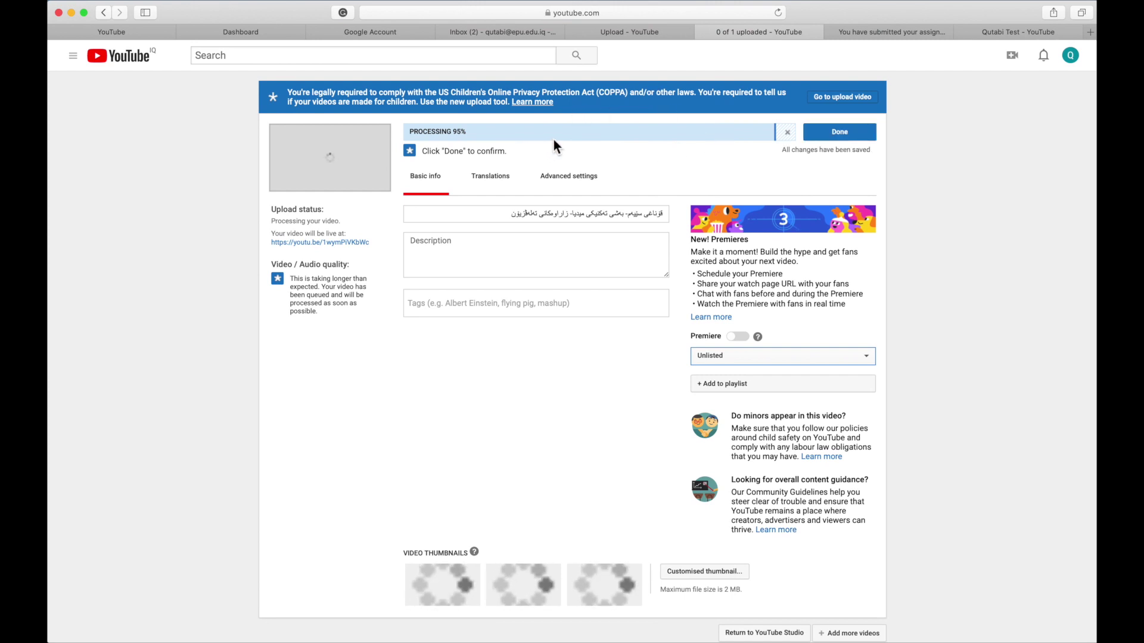
Complete the lecture upload, copy its youtu.be share link, and return to the YouTube home page
left_click(839, 134)
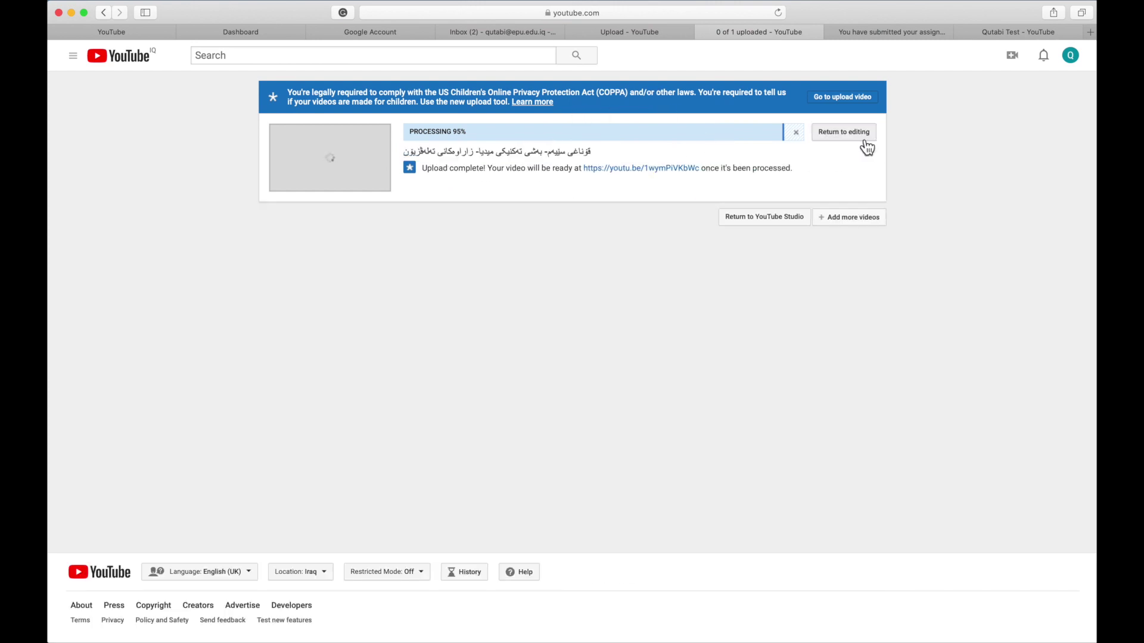
right_click(656, 174)
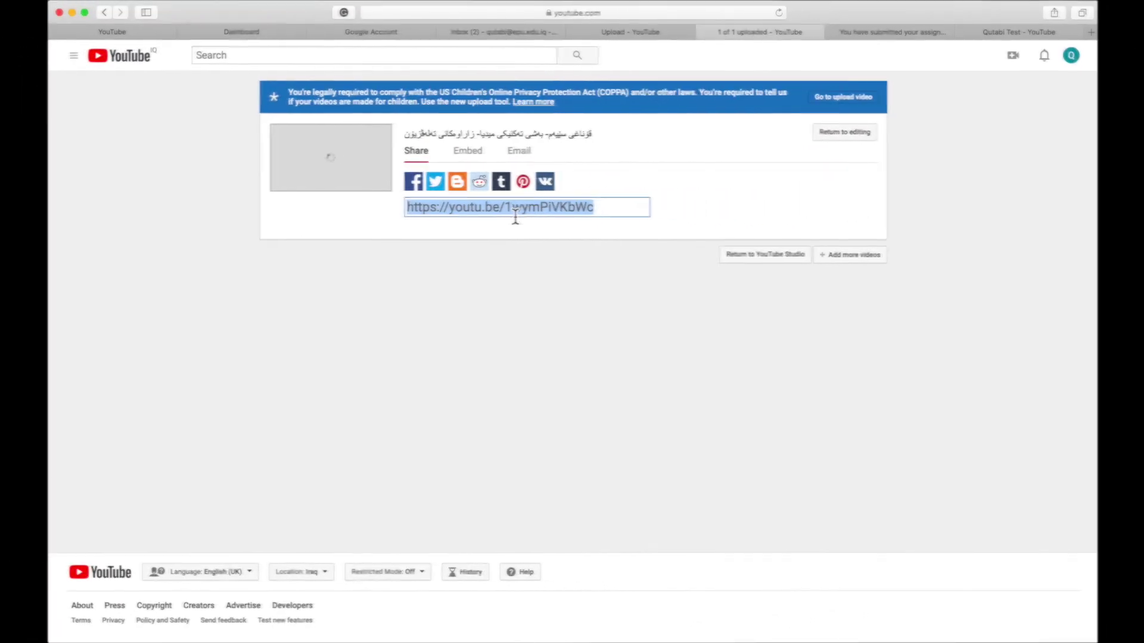
right_click(514, 212)
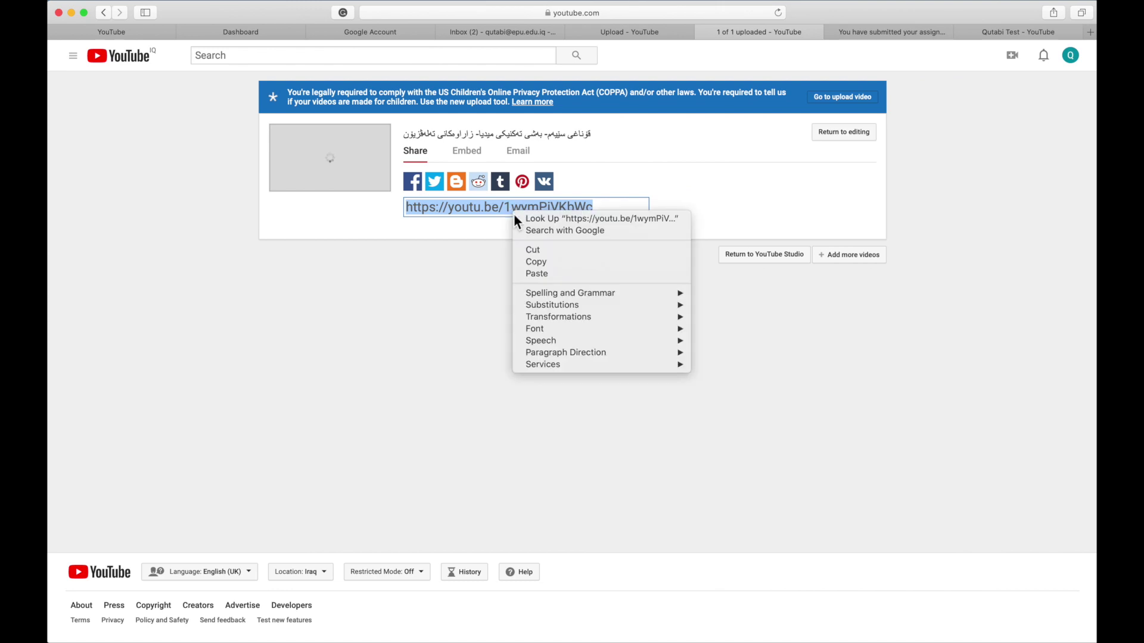
left_click(547, 263)
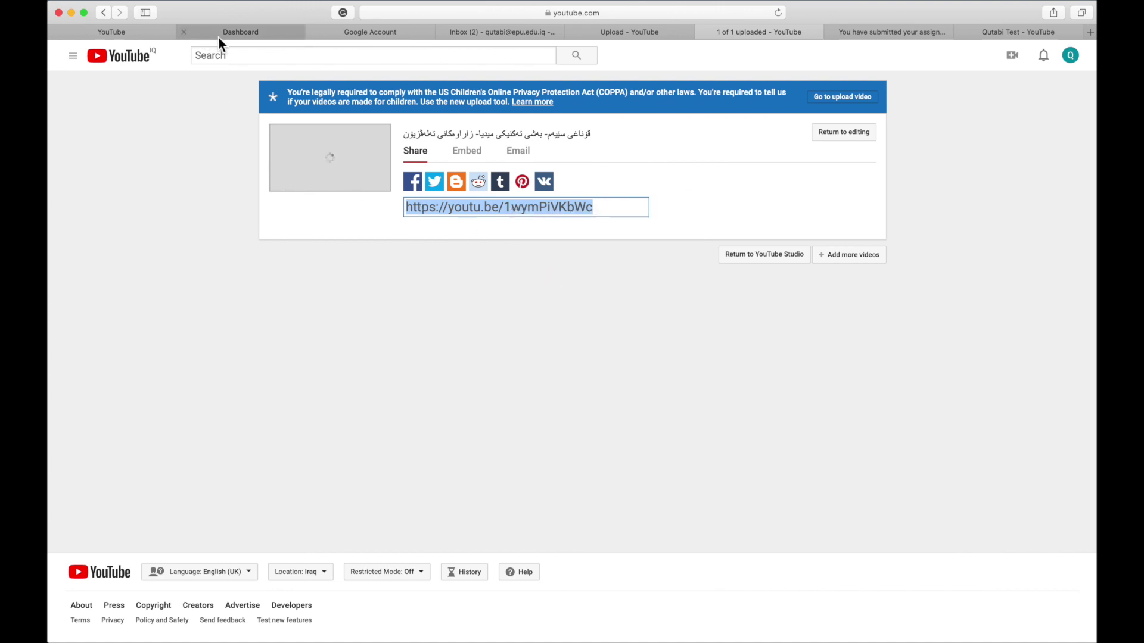
left_click(109, 60)
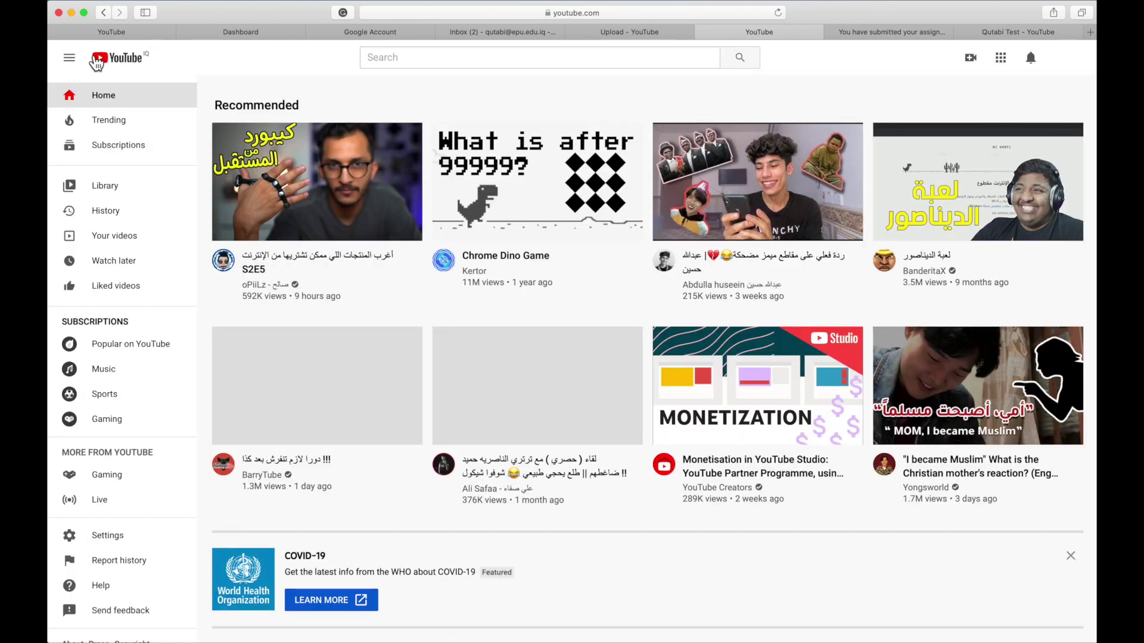
Check the lecture is listed as unlisted under Your videos, then switch back to Moodle in Chrome
left_click(71, 59)
left_click(72, 59)
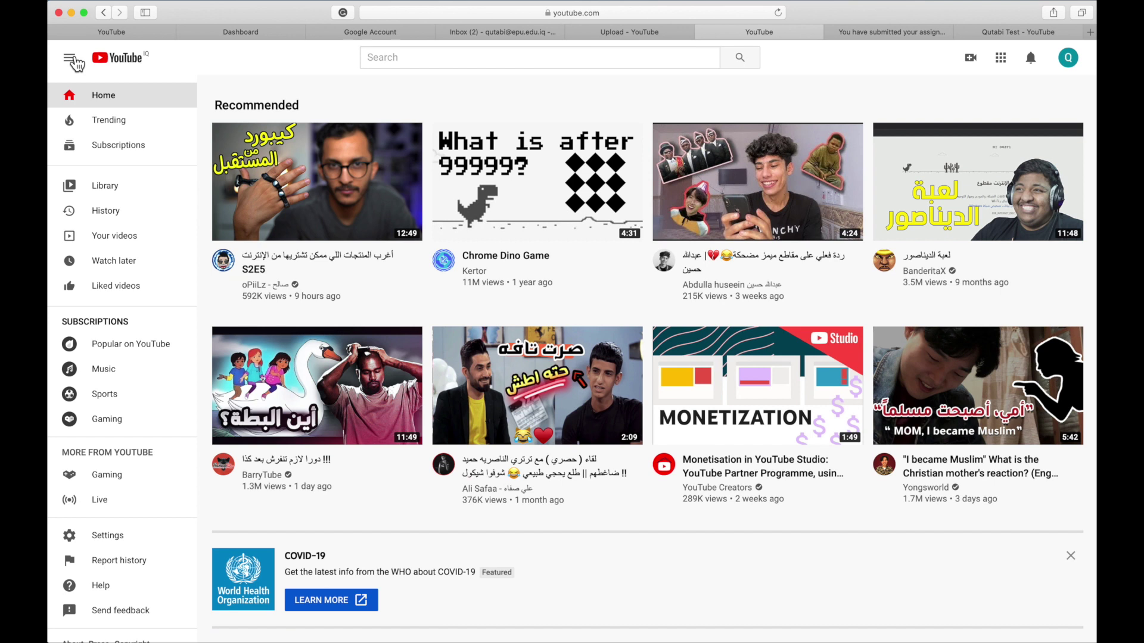
left_click(130, 239)
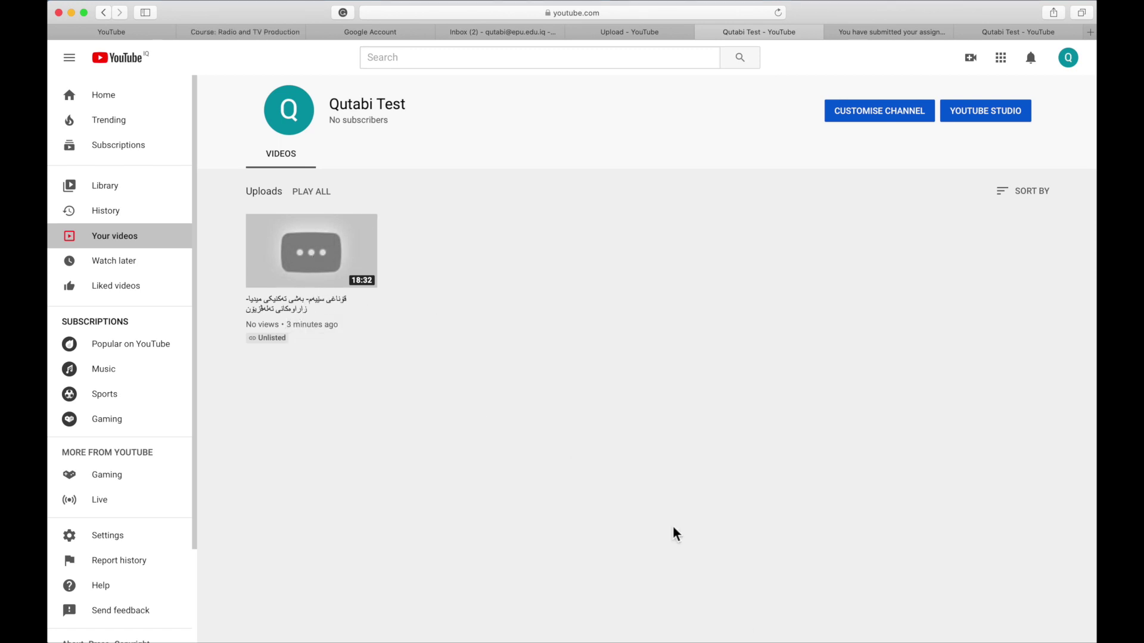
left_click(799, 602)
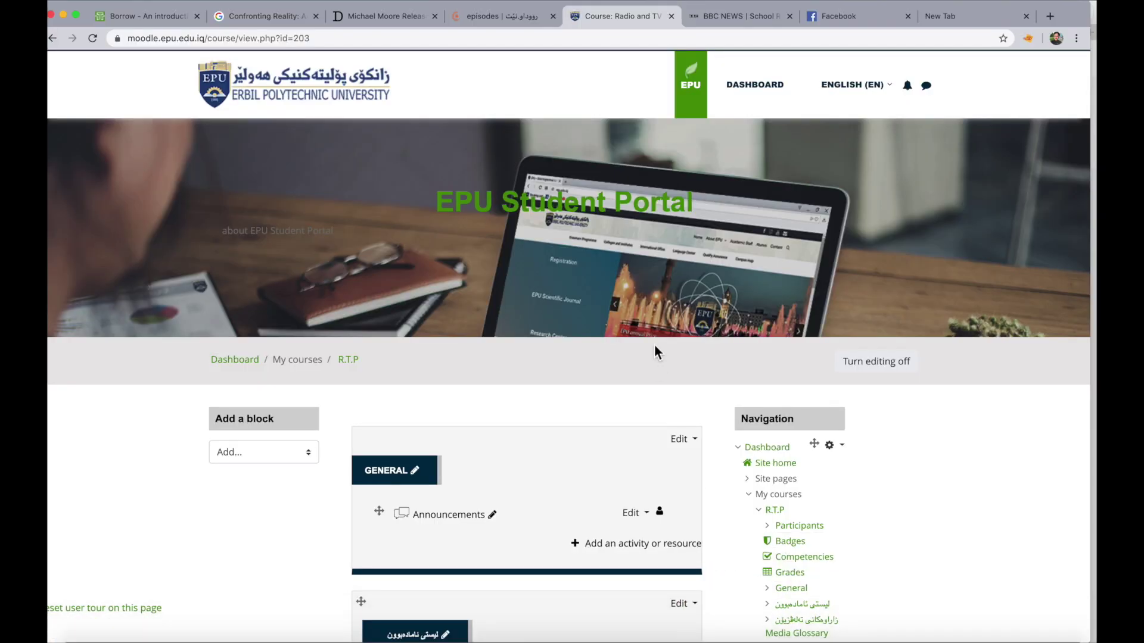
Pick the URL resource type from Add an activity or resource under Media Glossary
scroll(608, 456, "down", 10)
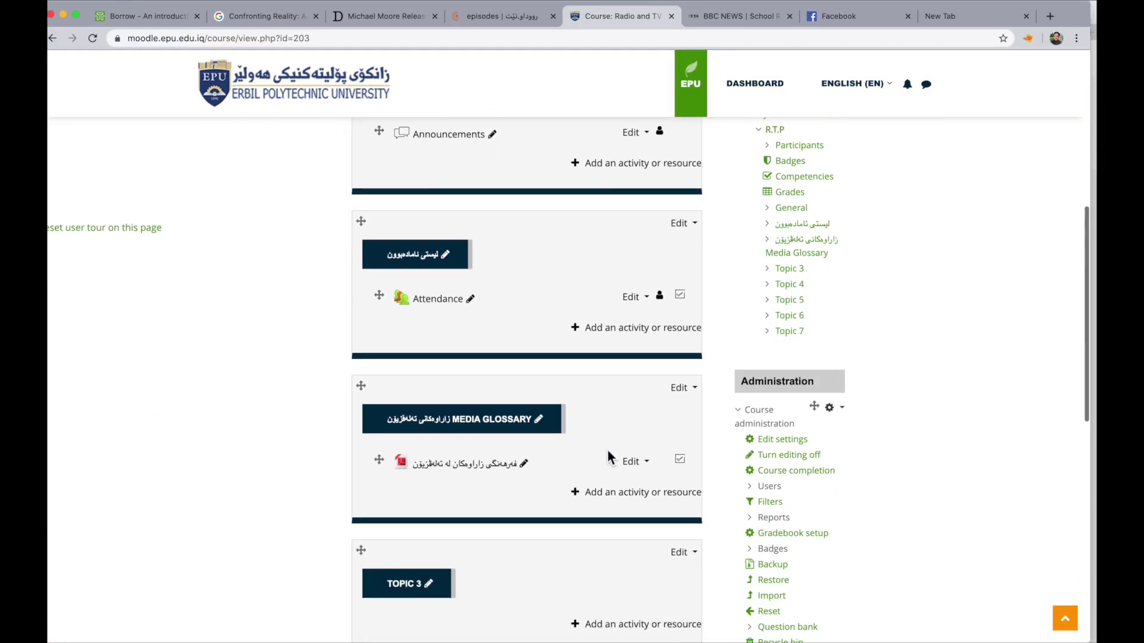
left_click(609, 421)
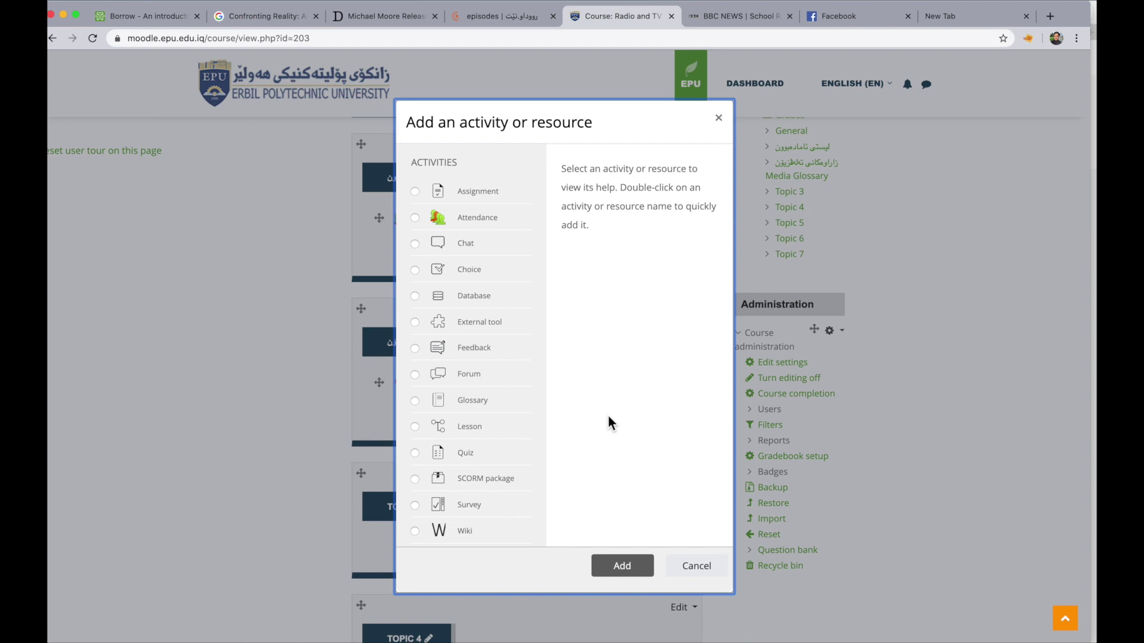
scroll(474, 302, "down", 8)
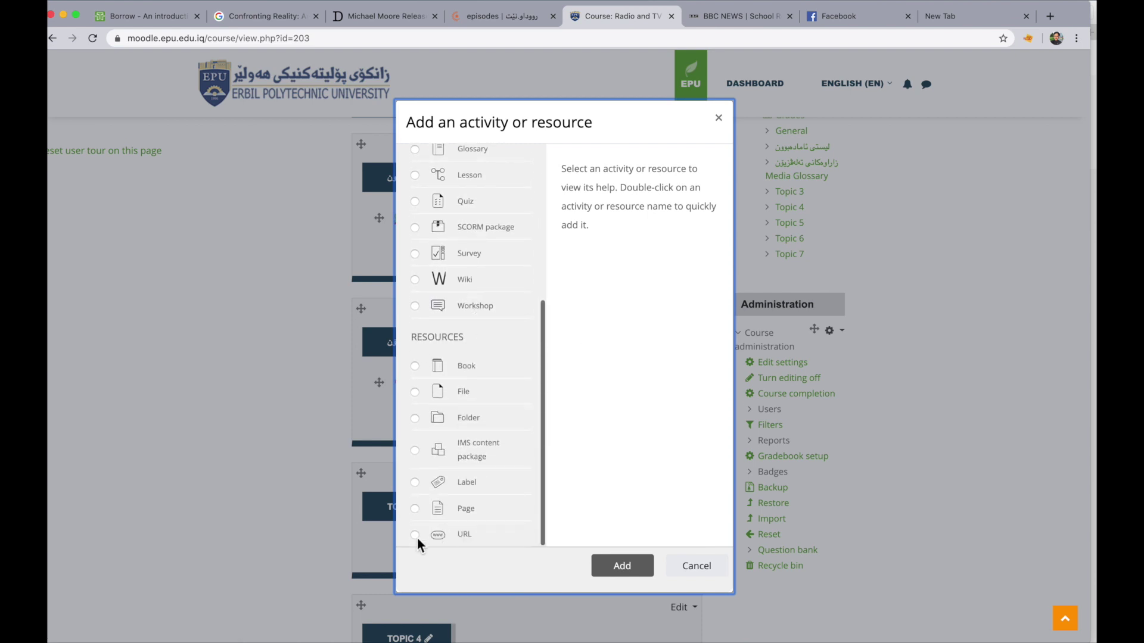
left_click(417, 537)
left_click(631, 572)
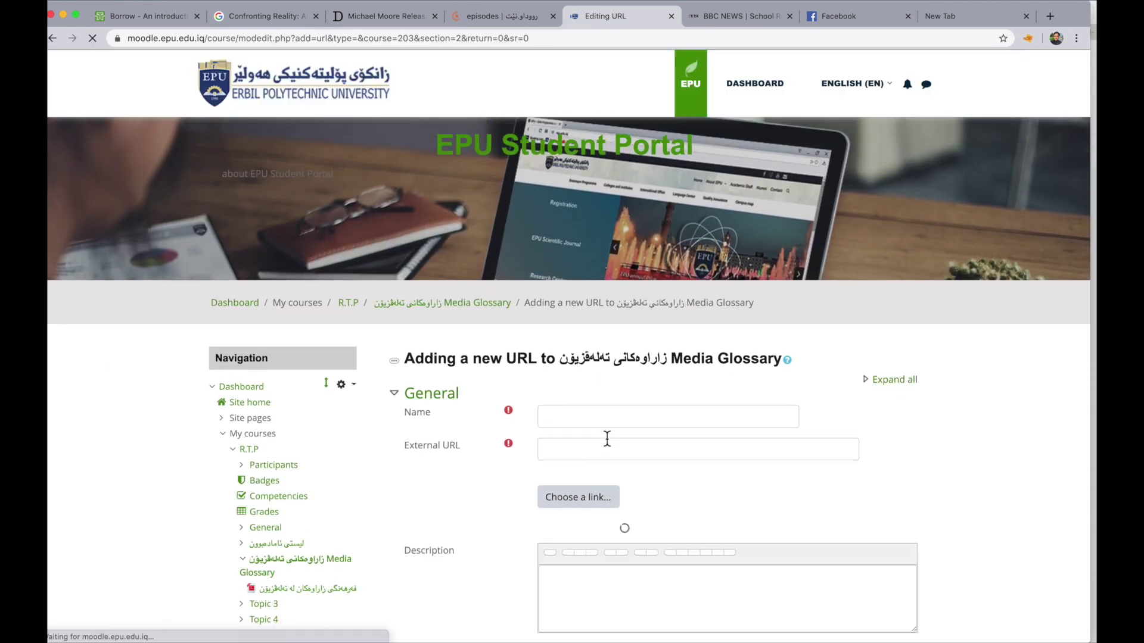
left_click(607, 446)
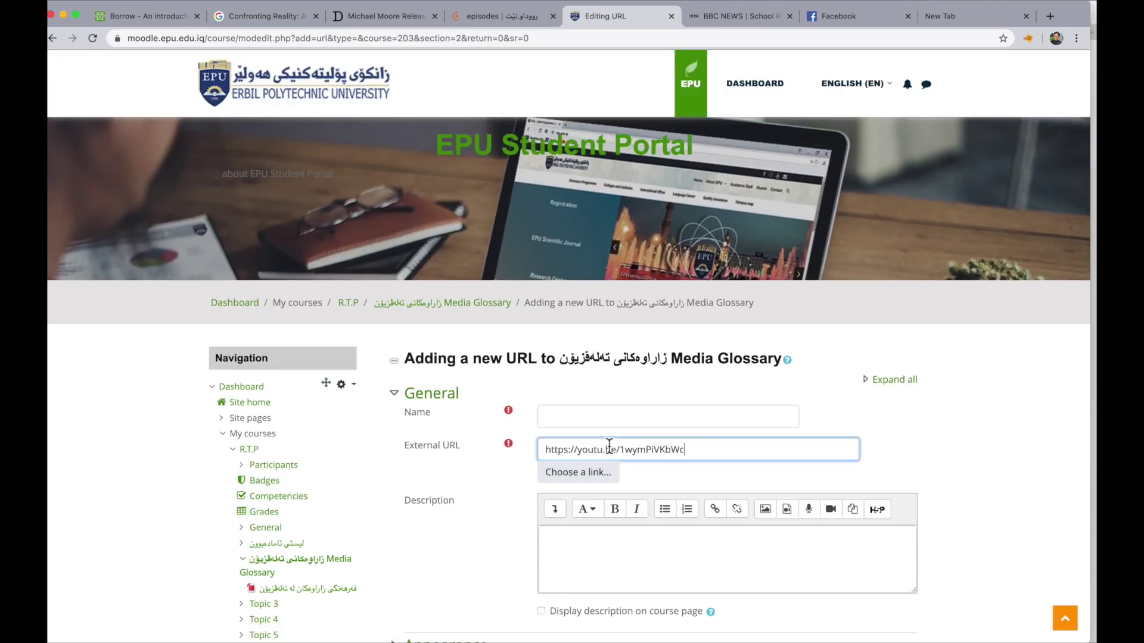
left_click(609, 419)
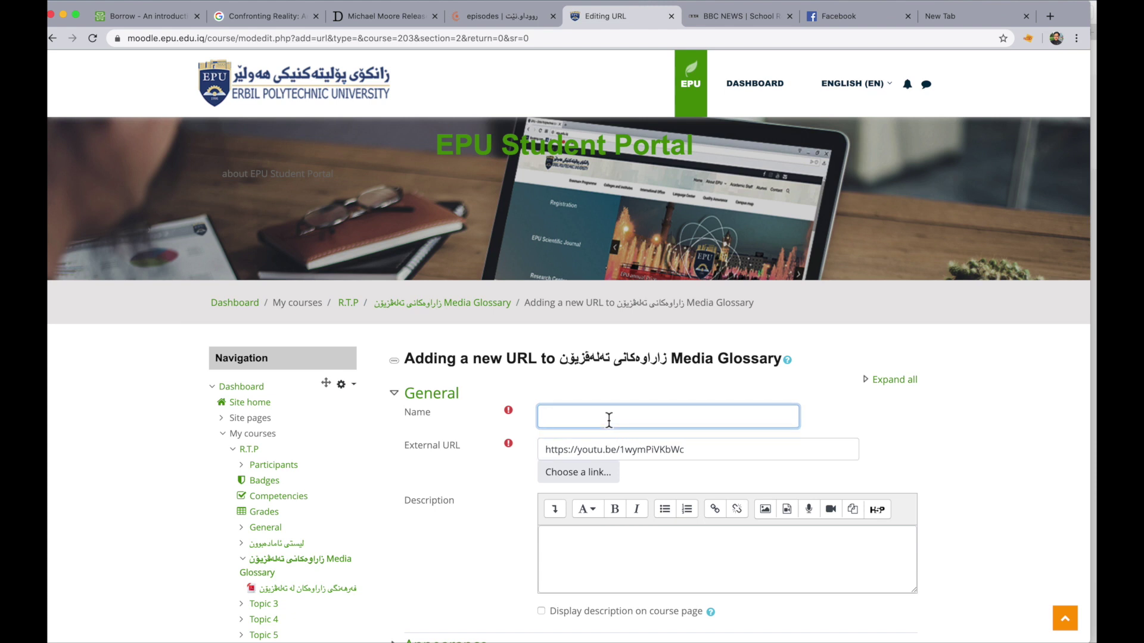
type("ڤیدیۆی وانەی زاراوەکانی تەلەڤزیۆن")
scroll(644, 371, "down", 5)
left_click(643, 372)
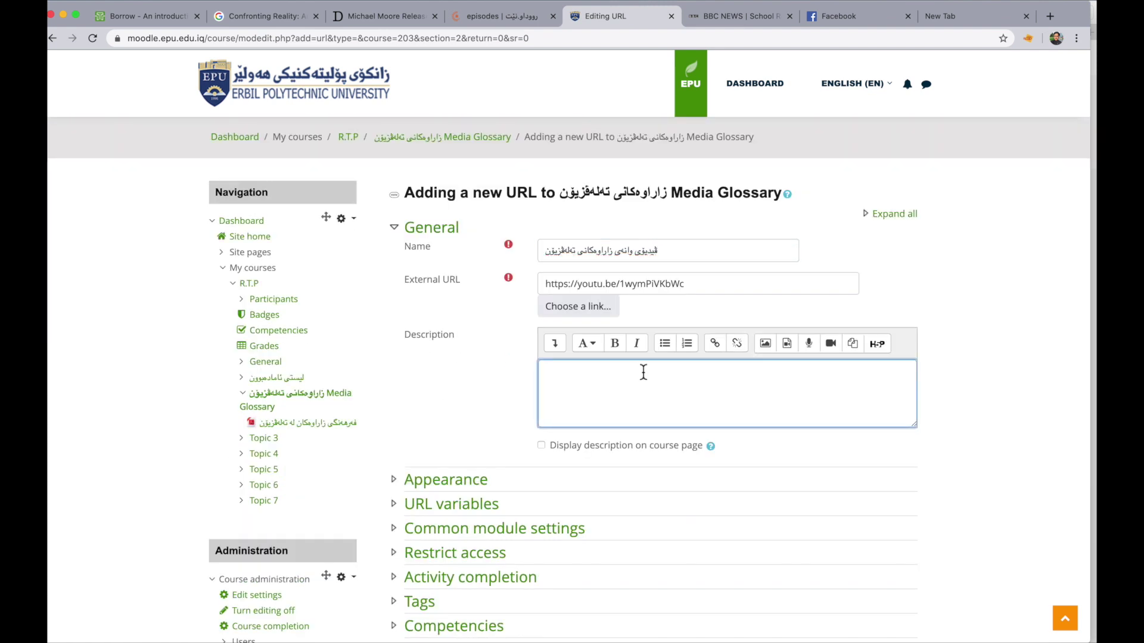
Set the Appearance display to Embed, then save and display the resource
scroll(643, 372, "down", 2)
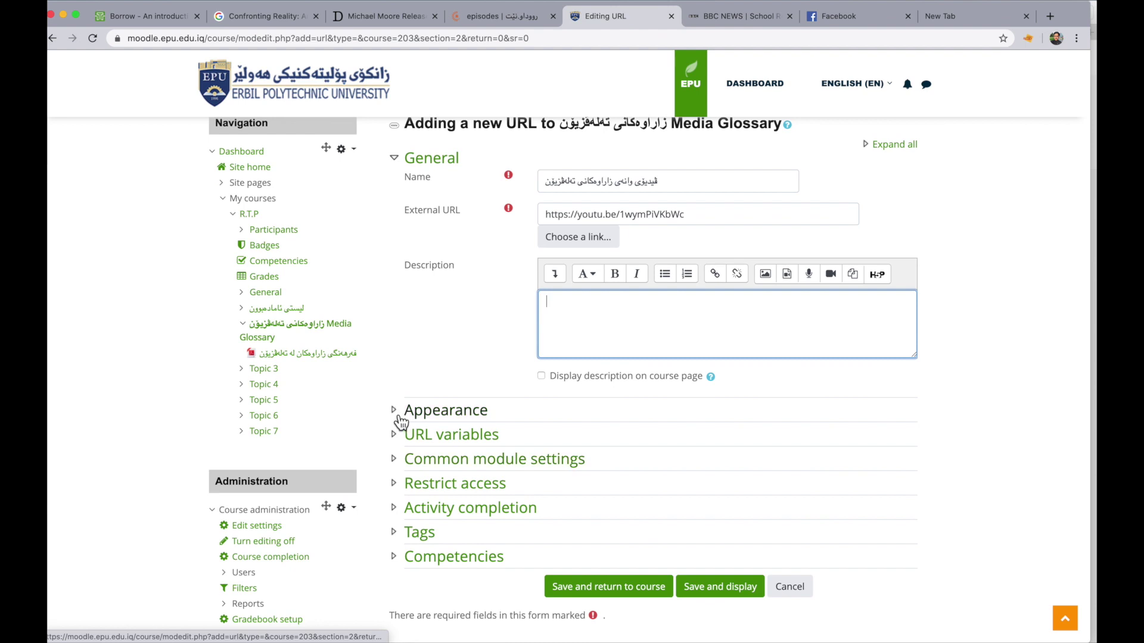
left_click(400, 417)
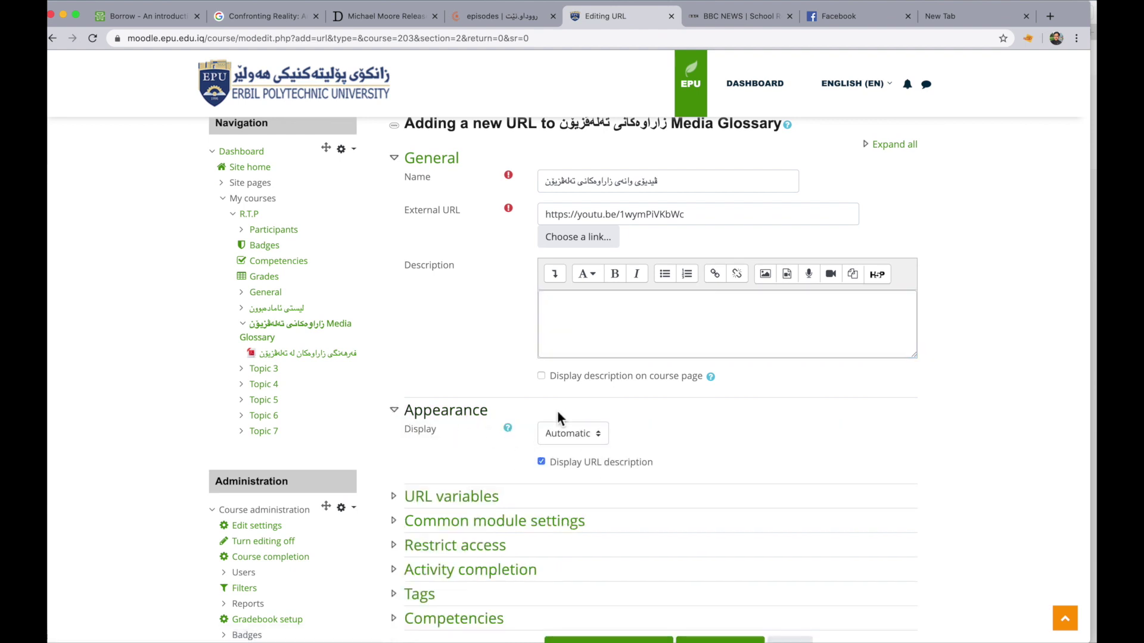
scroll(560, 413, "down", 1)
left_click(569, 413)
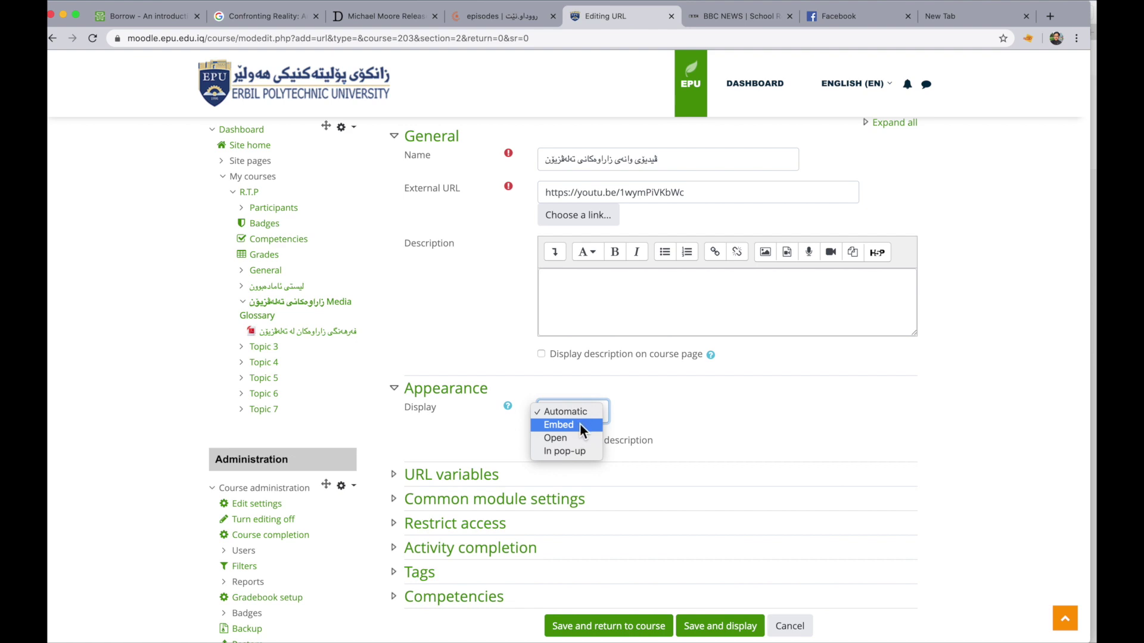
left_click(580, 423)
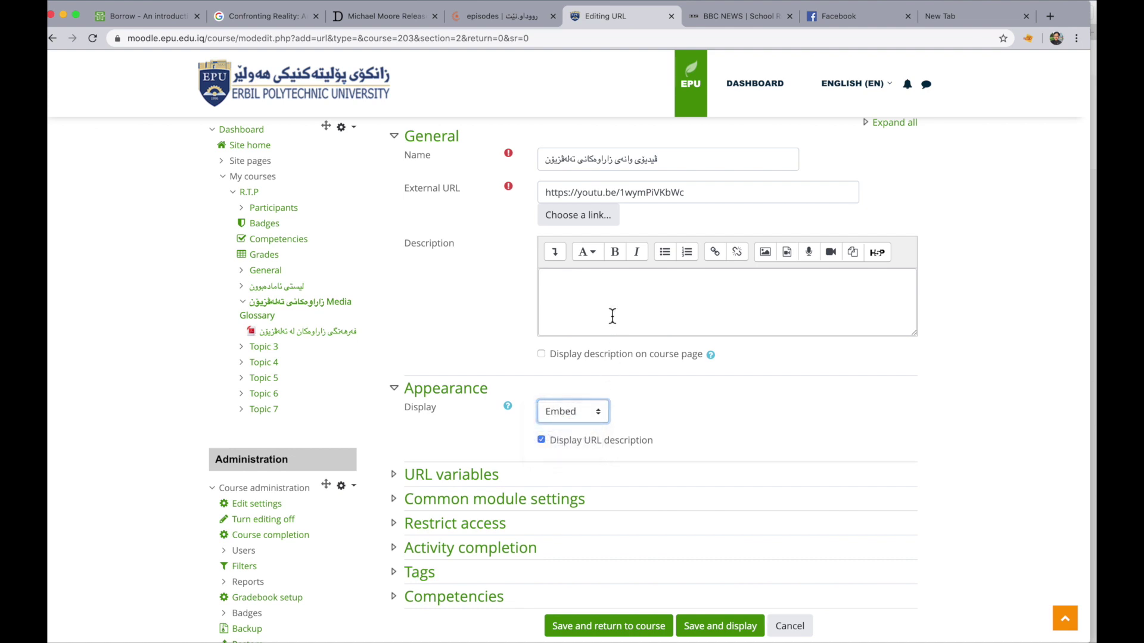
scroll(595, 428, "down", 4)
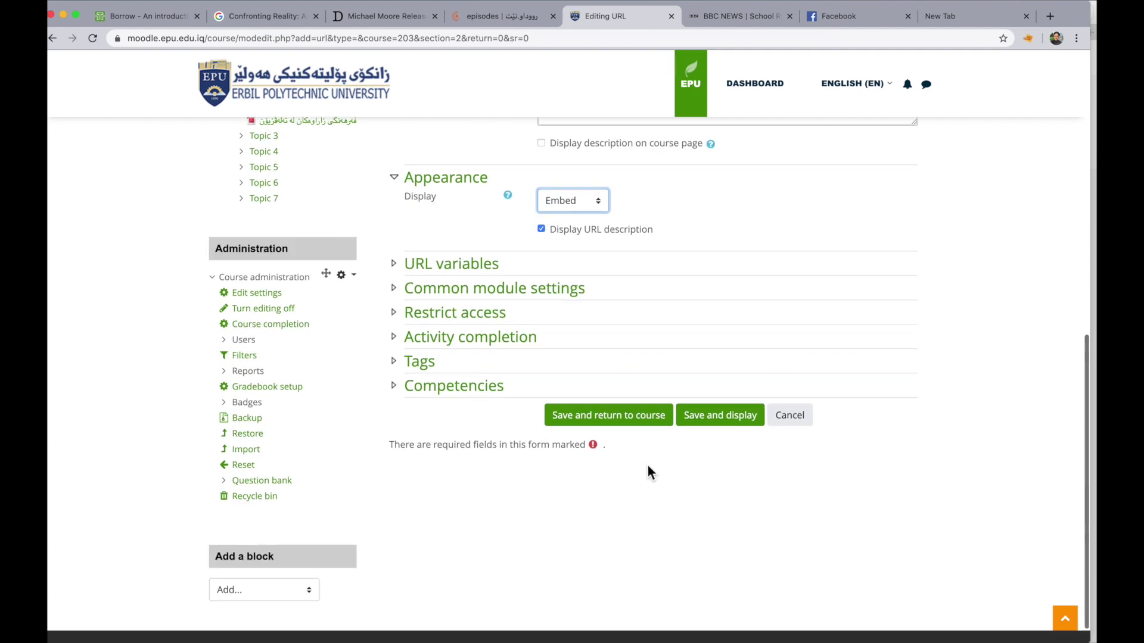
left_click(734, 415)
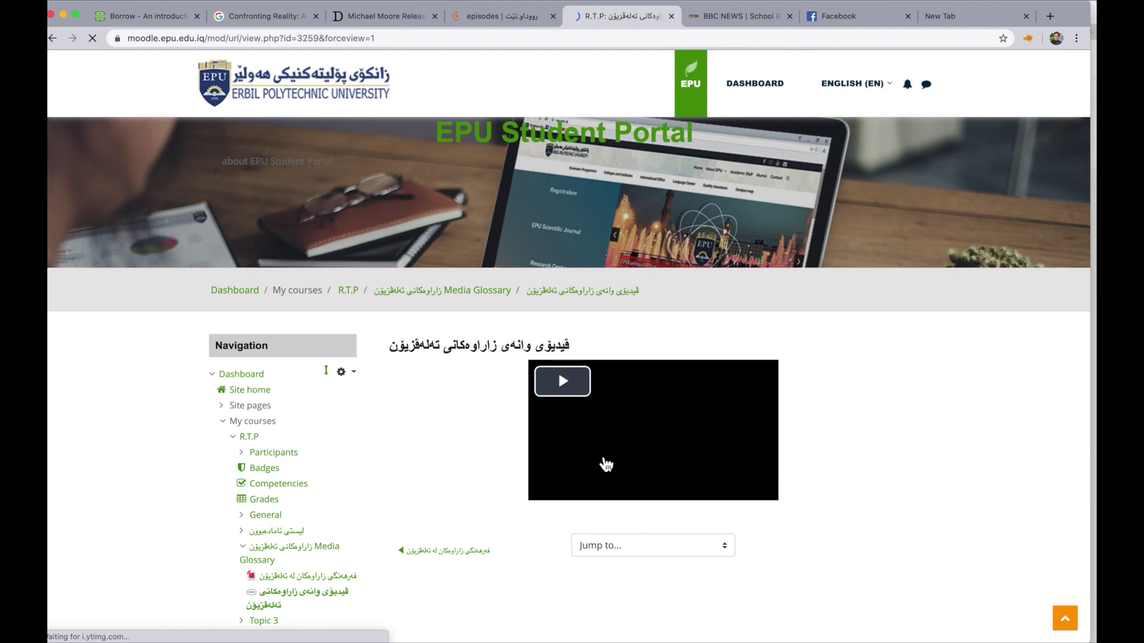
Play the embedded YouTube lecture video on the resource page to confirm it works
left_click(567, 392)
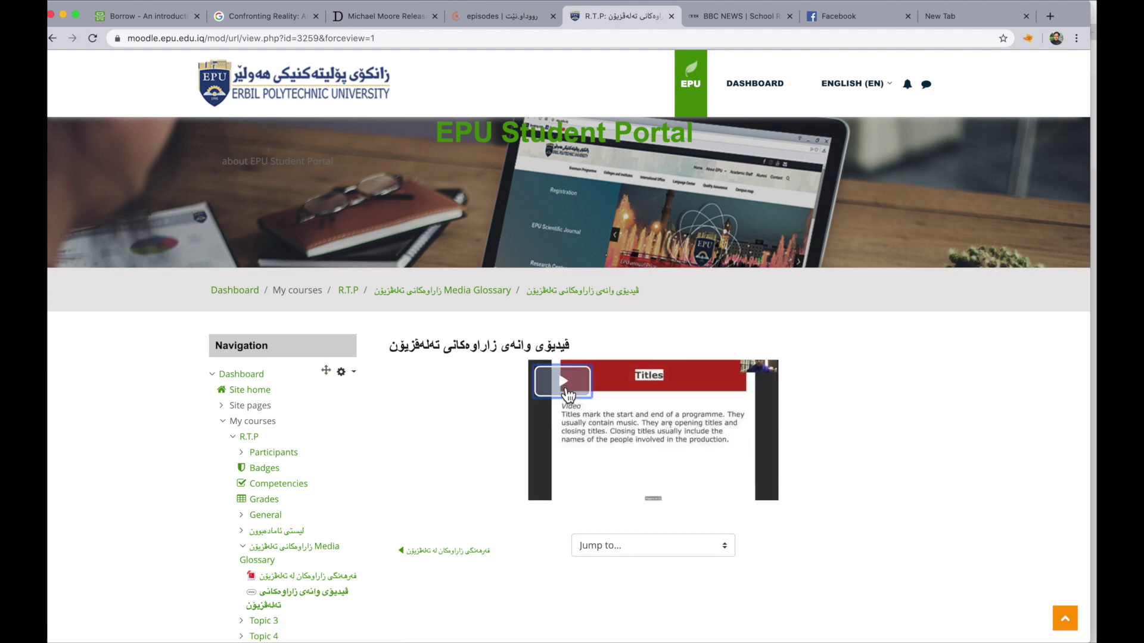
scroll(755, 381, "down", 1)
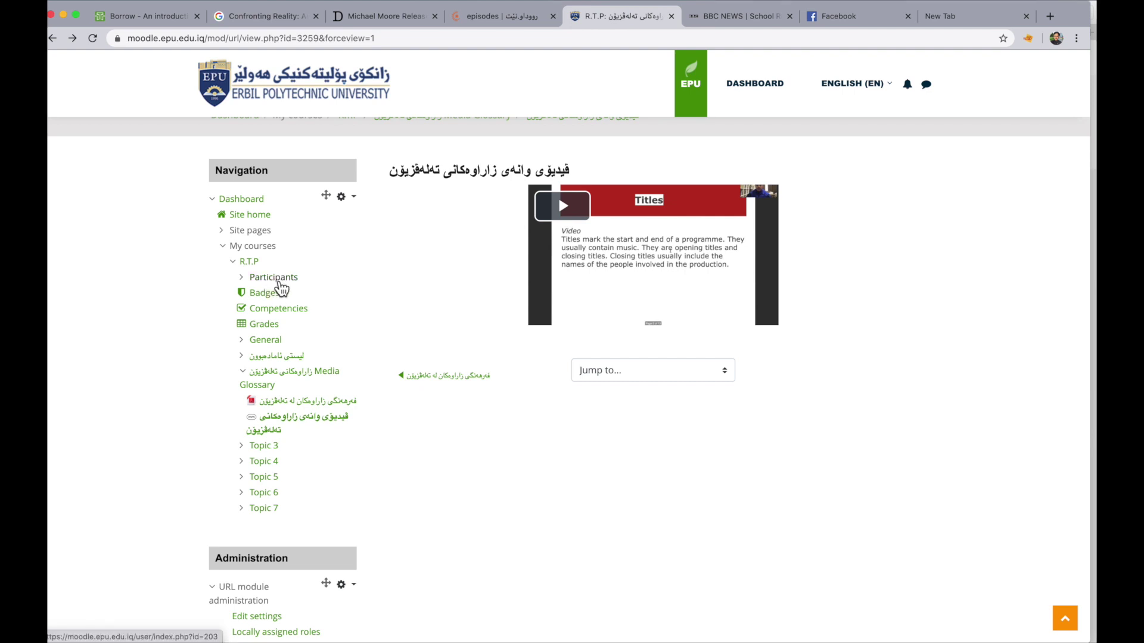
Open the R.T.P Participants page and review the 27 enrolled users, all Active
left_click(280, 284)
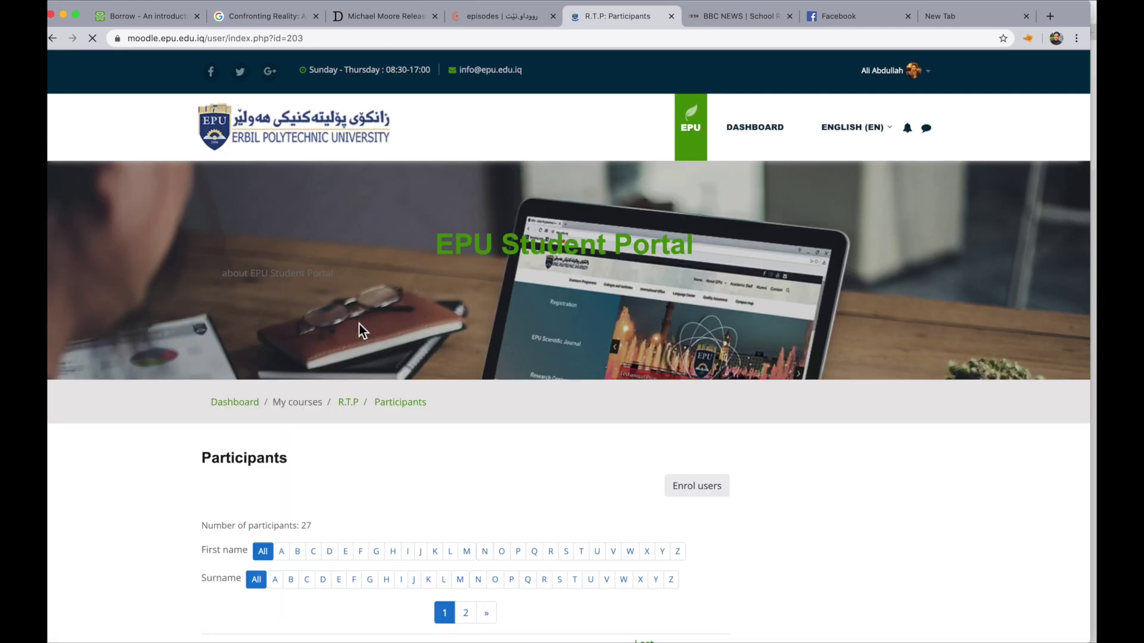
scroll(461, 438, "down", 6)
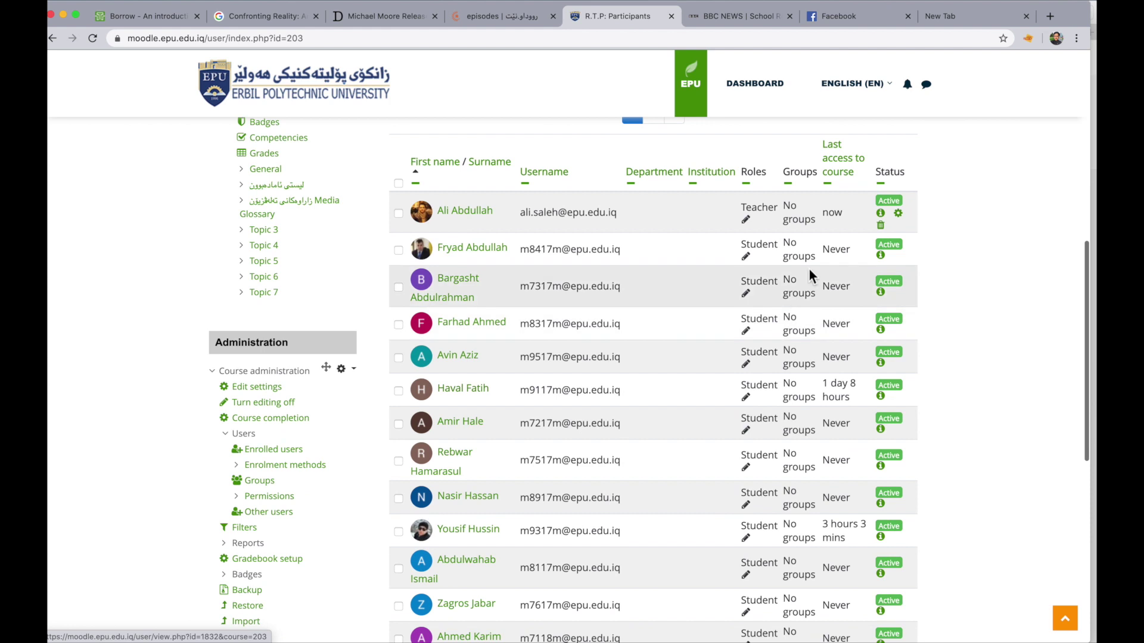
scroll(806, 337, "down", 2)
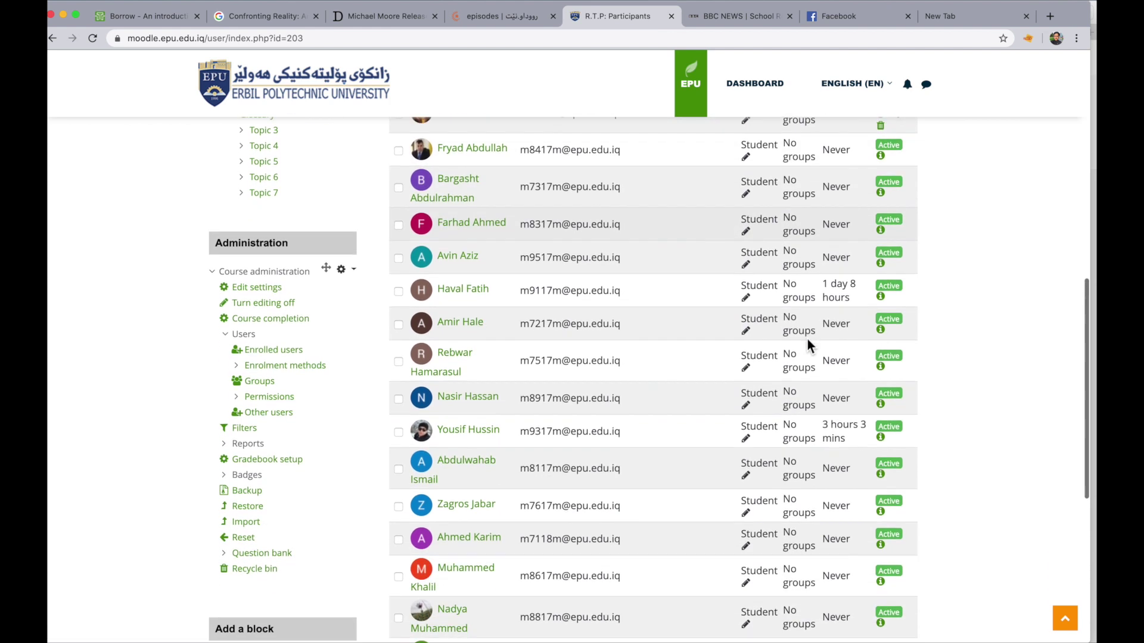
scroll(807, 338, "down", 4)
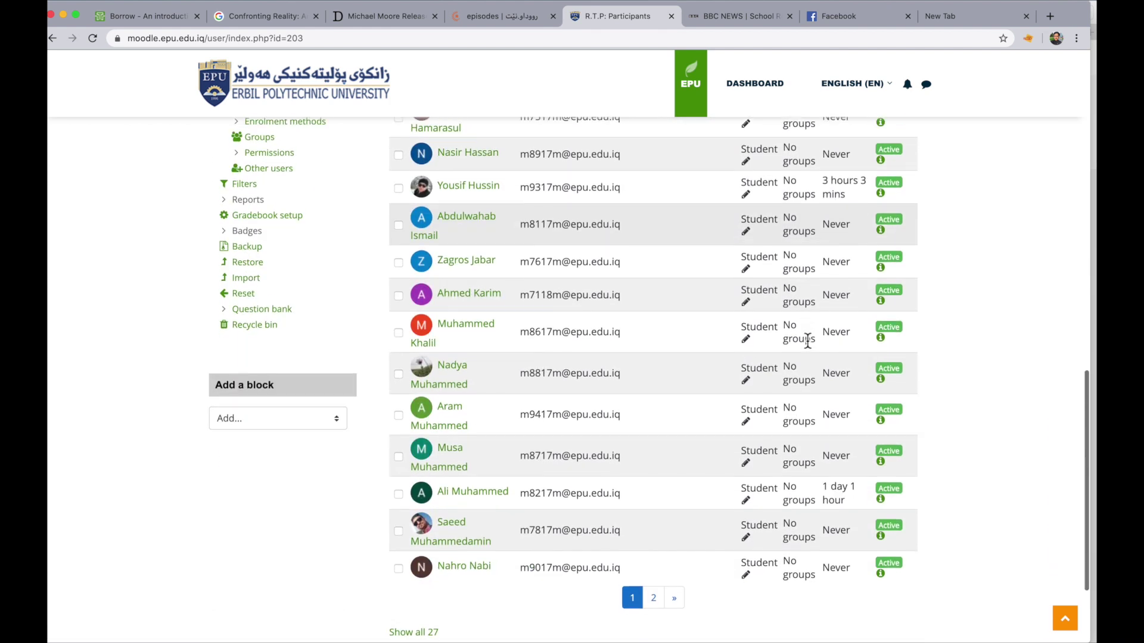
scroll(807, 339, "down", 2)
scroll(808, 339, "up", 6)
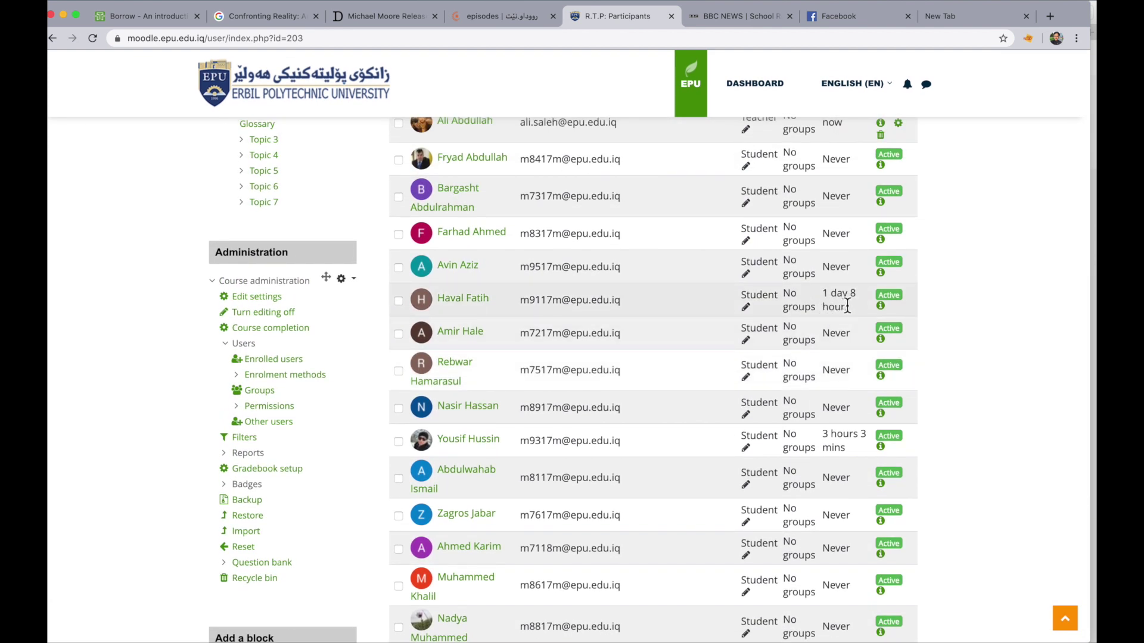
scroll(838, 316, "up", 2)
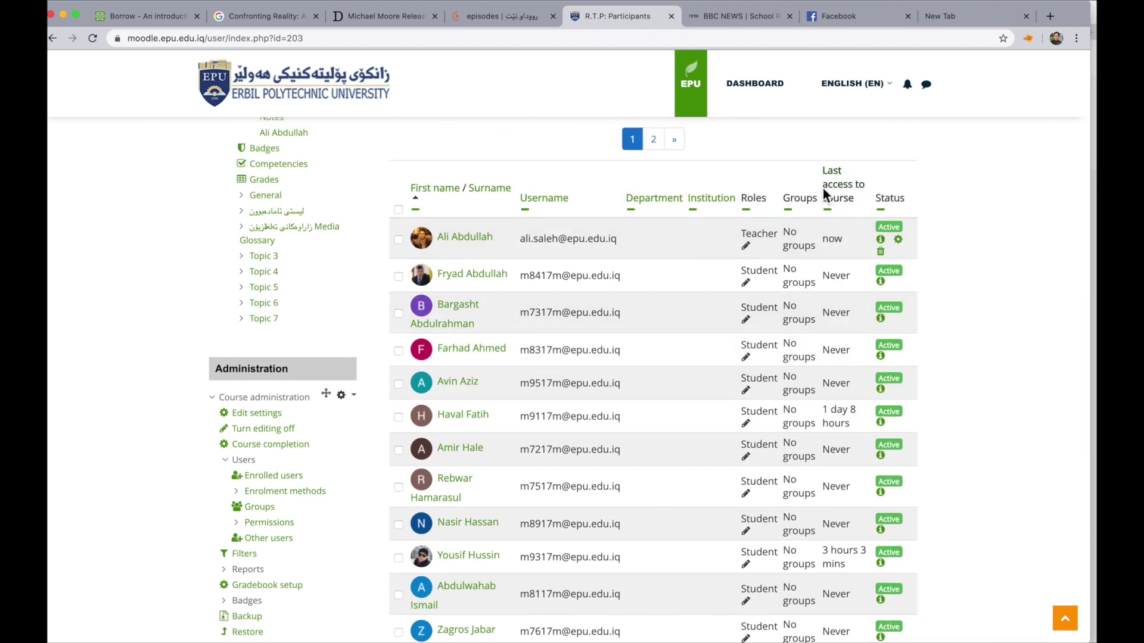
scroll(841, 225, "down", 1)
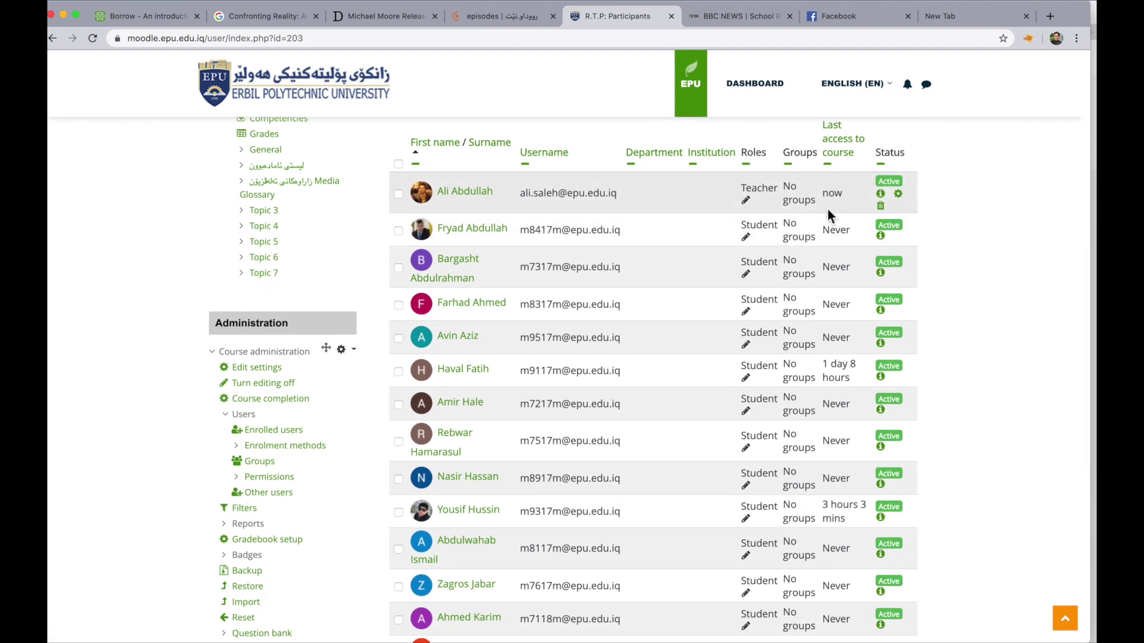
scroll(828, 209, "down", 10)
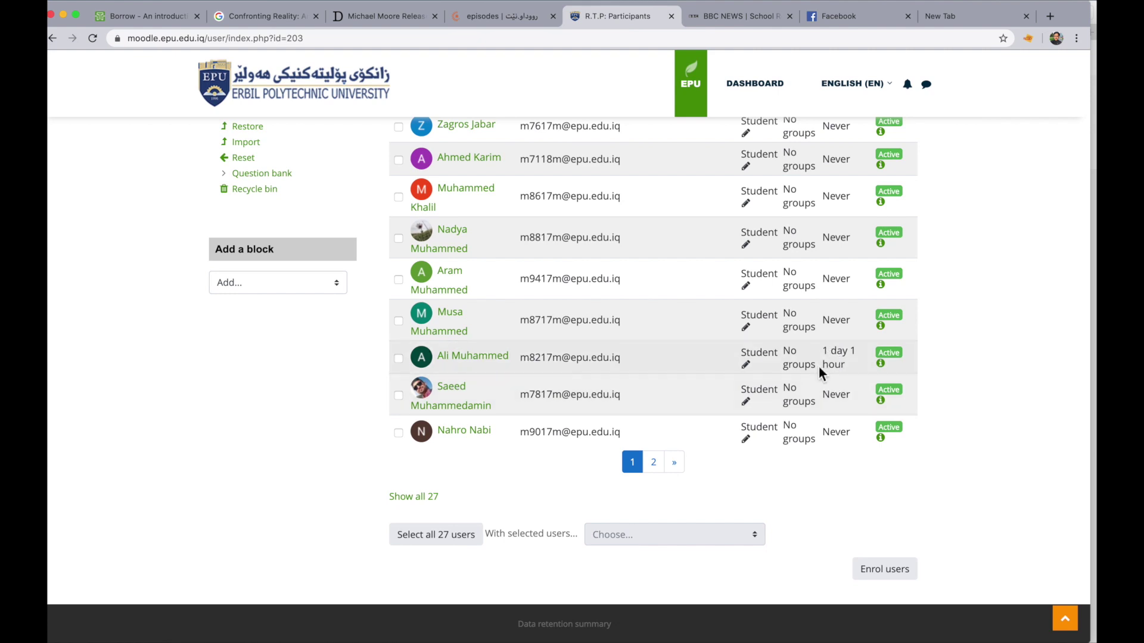
scroll(831, 439, "up", 5)
scroll(831, 447, "up", 3)
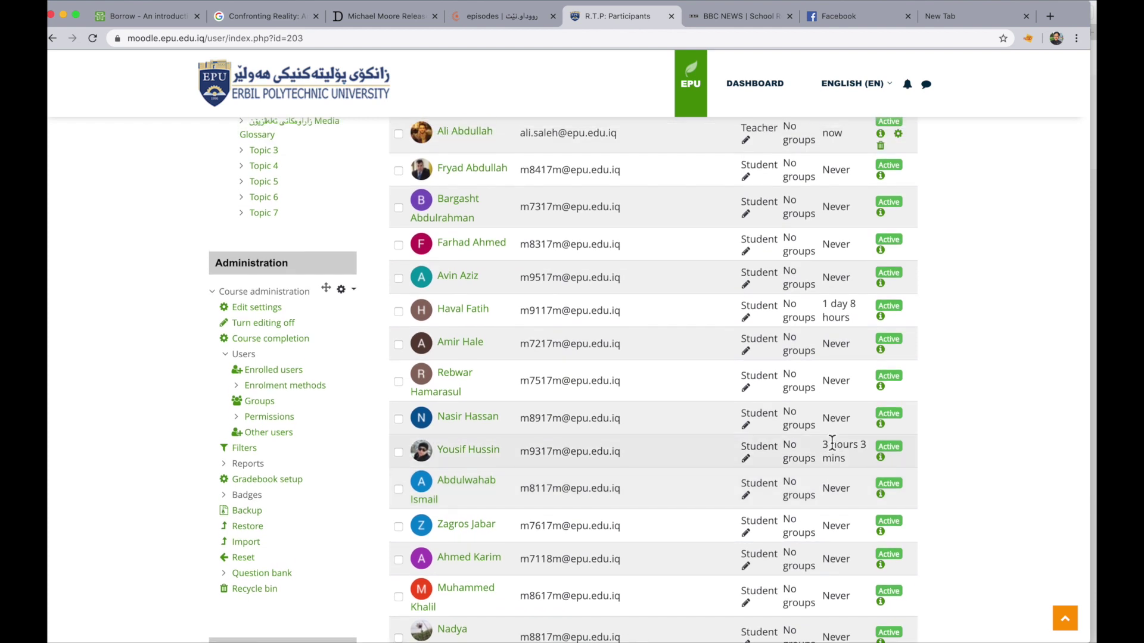
scroll(833, 444, "up", 2)
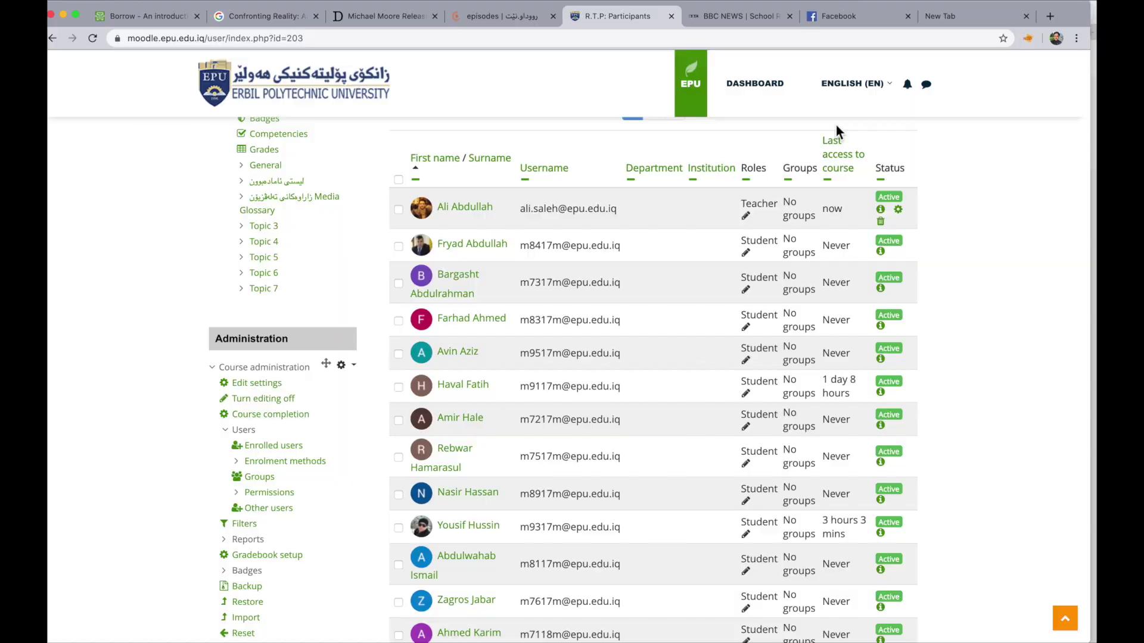